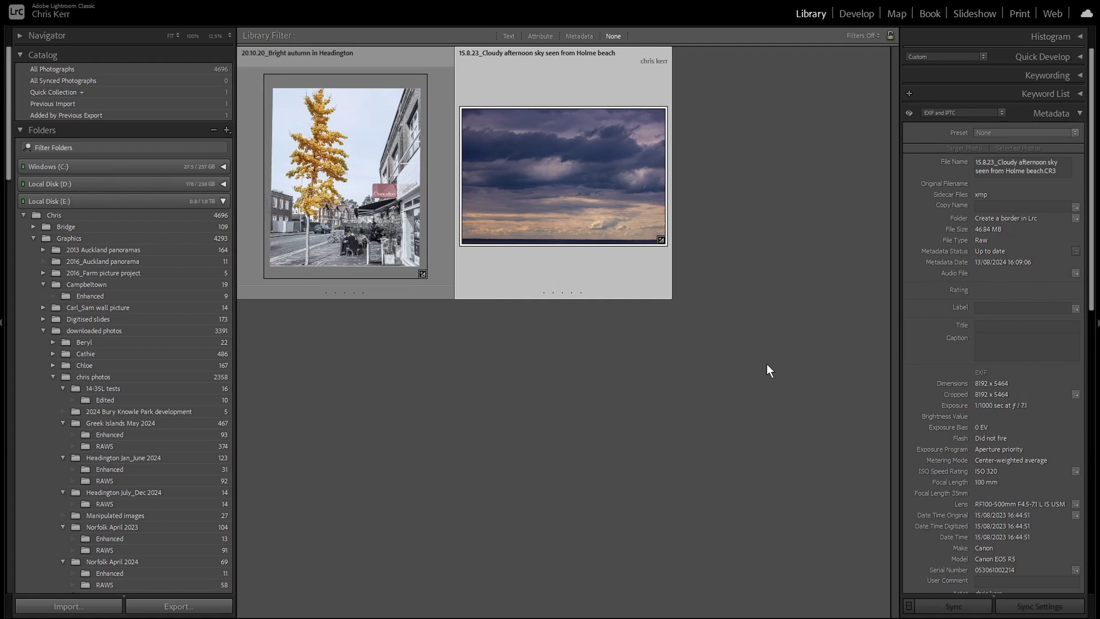
Step: Bring the cloudy-sky photo into Develop with Basic collapsed and the Effects panel shown
key("d")
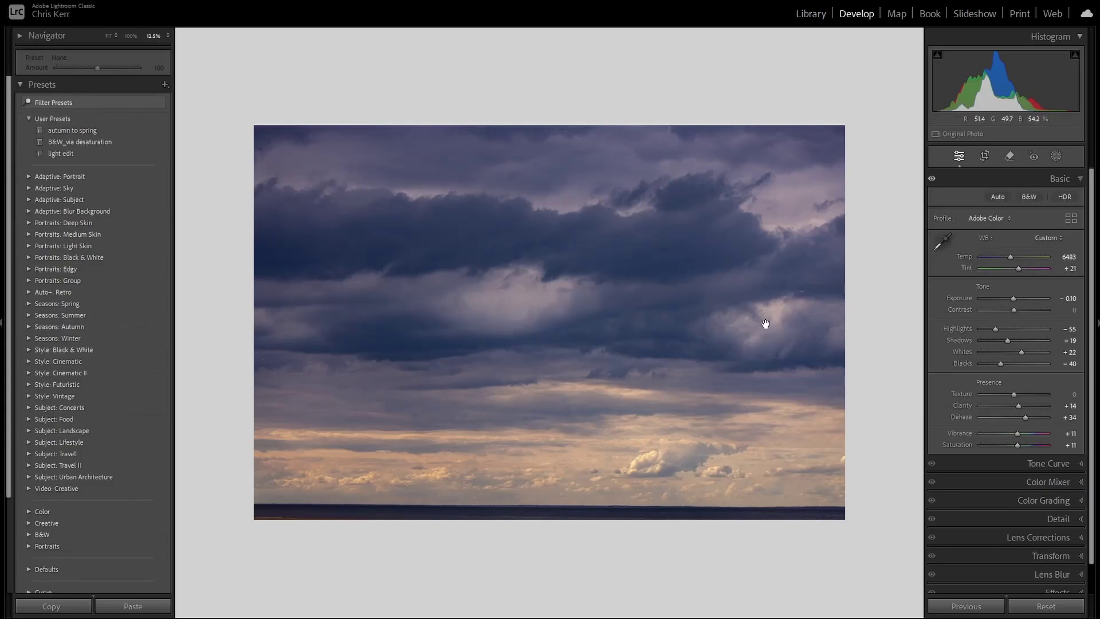
key("ctrl+1")
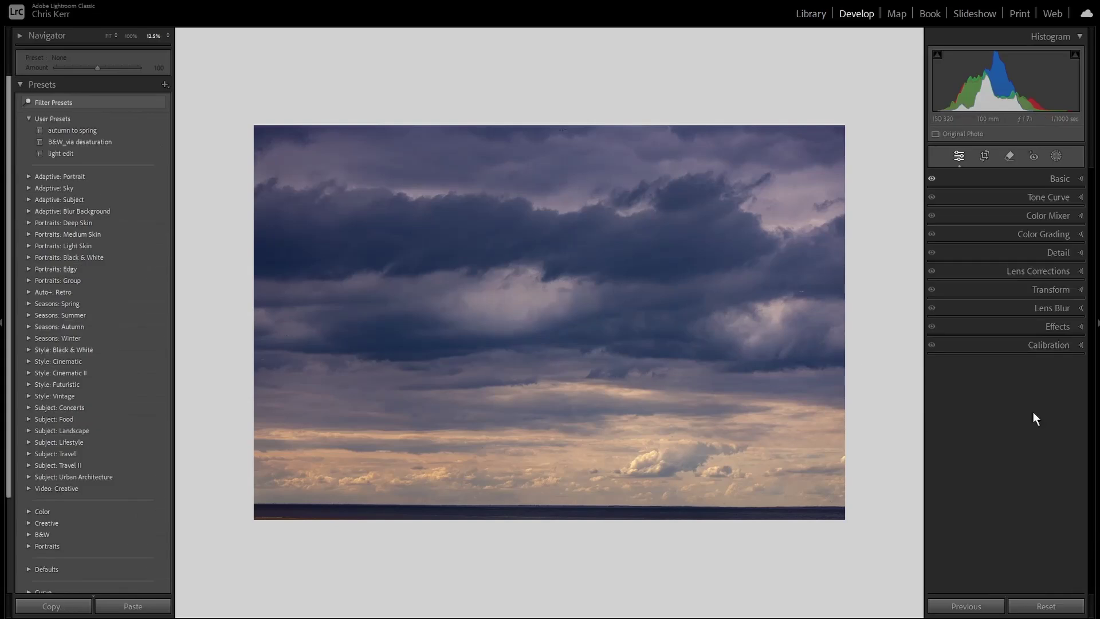
left_click(1081, 326)
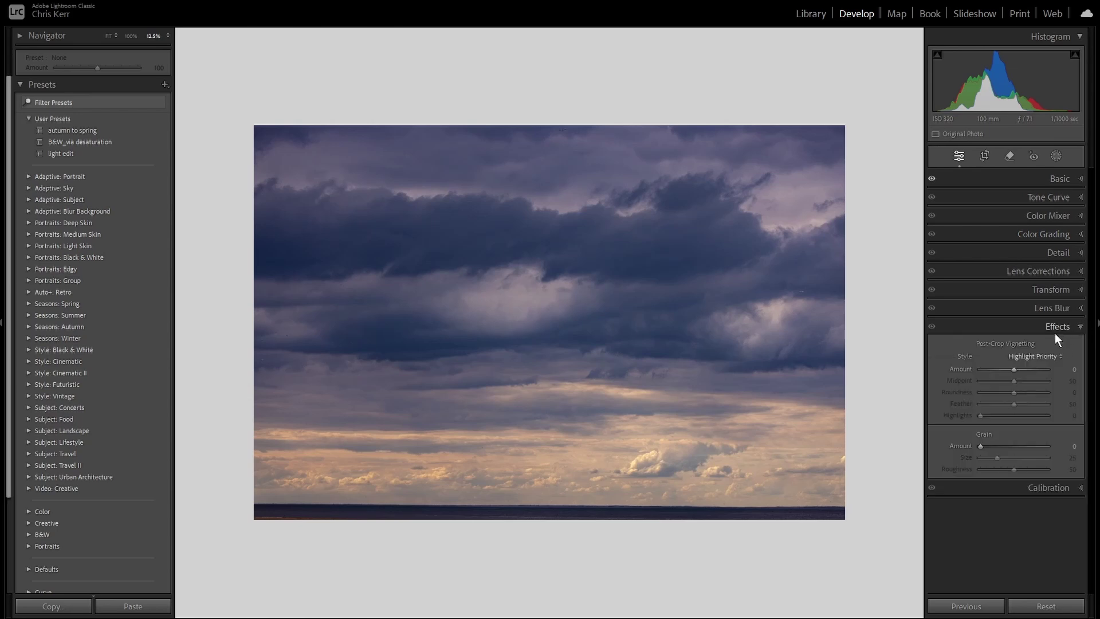
Step: Trial a white, rounded, hard-edged post-crop vignette frame, then return Amount to 0
left_click_drag(1012, 370, 930, 379)
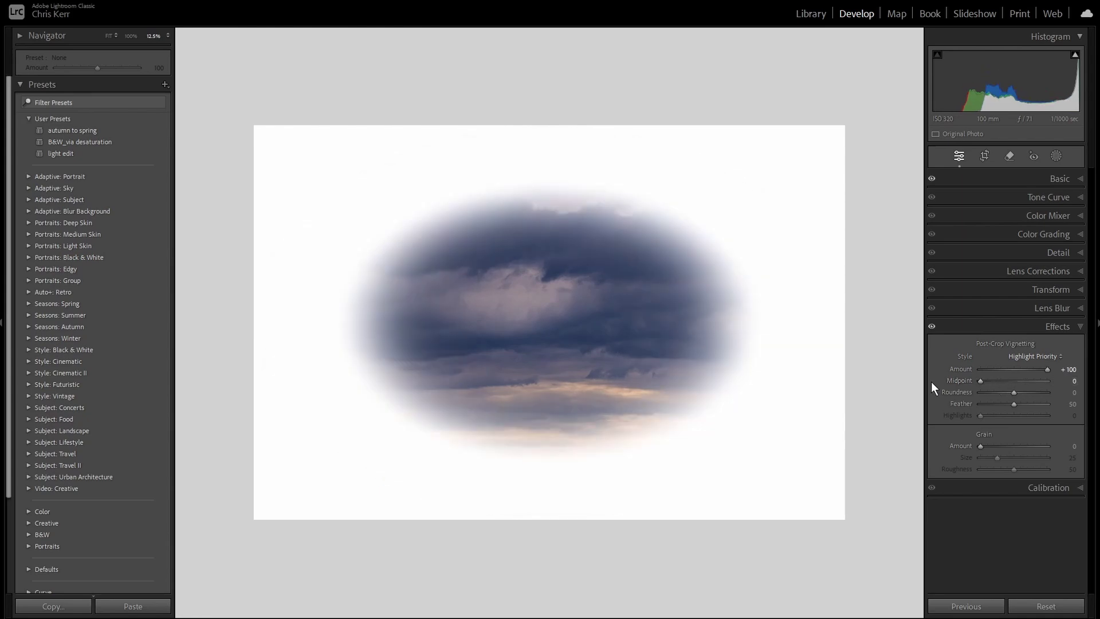
left_click_drag(1012, 392, 950, 390)
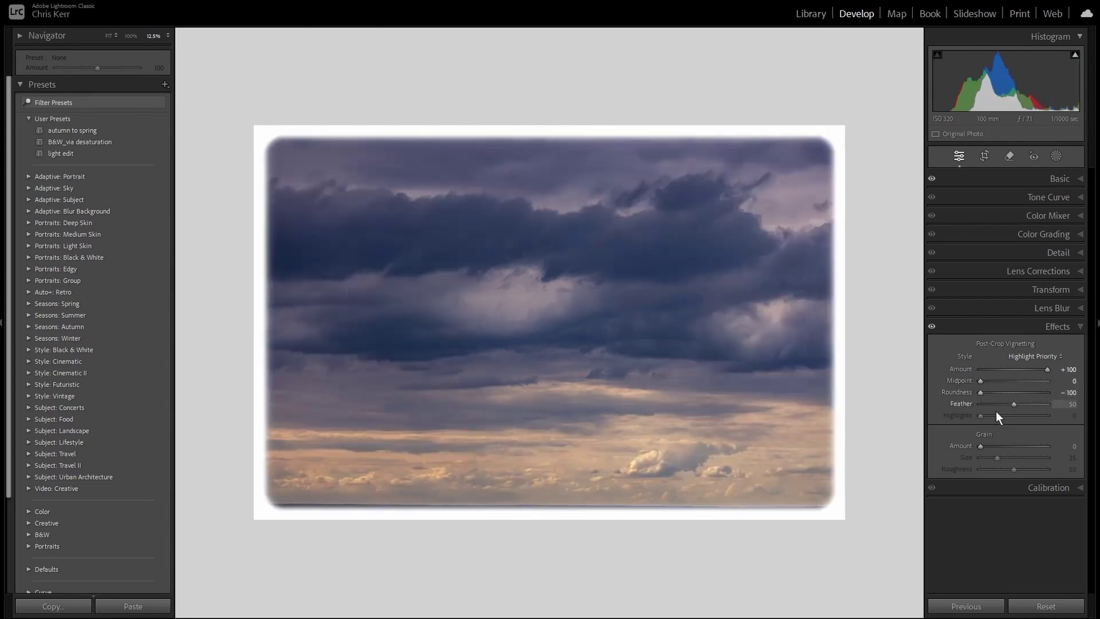
left_click_drag(1012, 404, 940, 401)
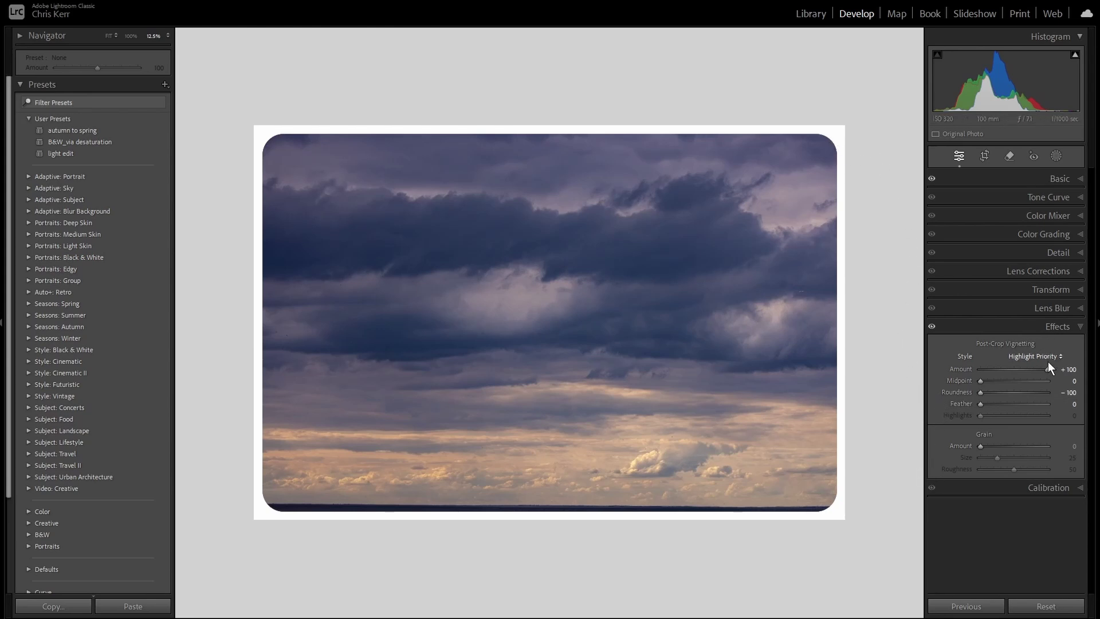
left_click_drag(1047, 369, 961, 376)
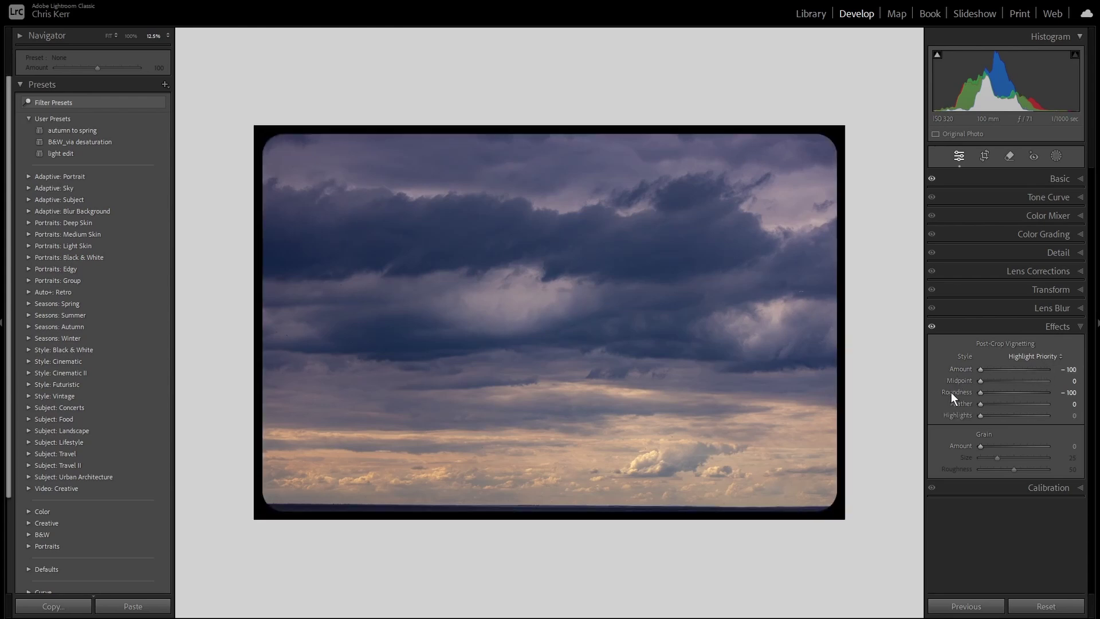
left_click_drag(982, 369, 1051, 369)
mouse_move(980, 381)
left_mouse_down()
mouse_move(1013, 372)
mouse_move(957, 377)
mouse_move(986, 388)
left_mouse_up()
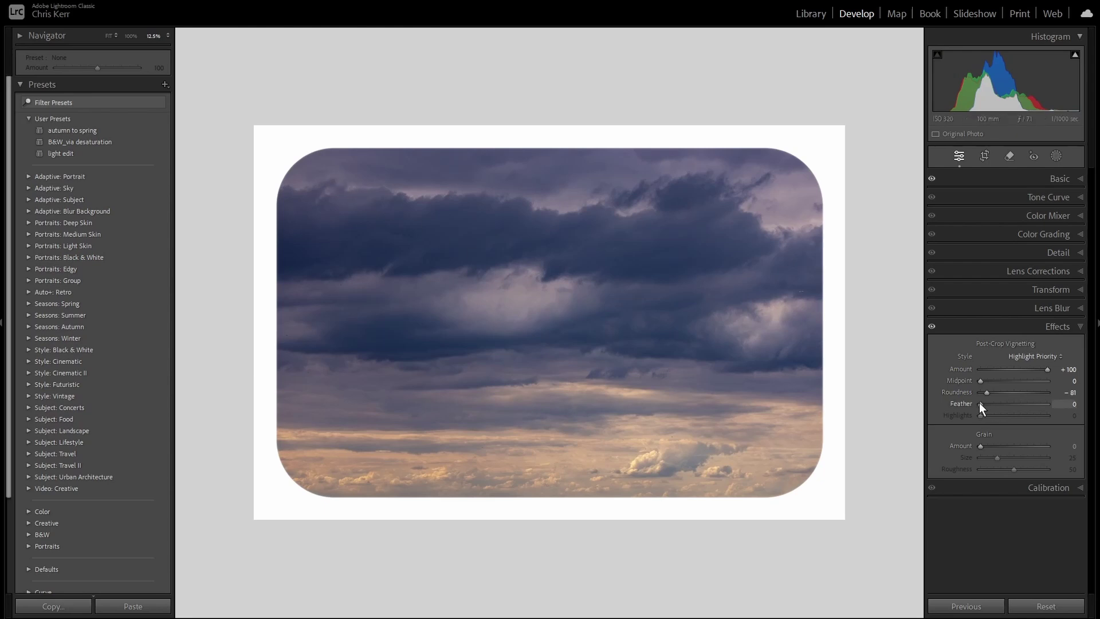
mouse_move(980, 403)
left_mouse_down()
mouse_move(996, 400)
mouse_move(980, 402)
left_mouse_up()
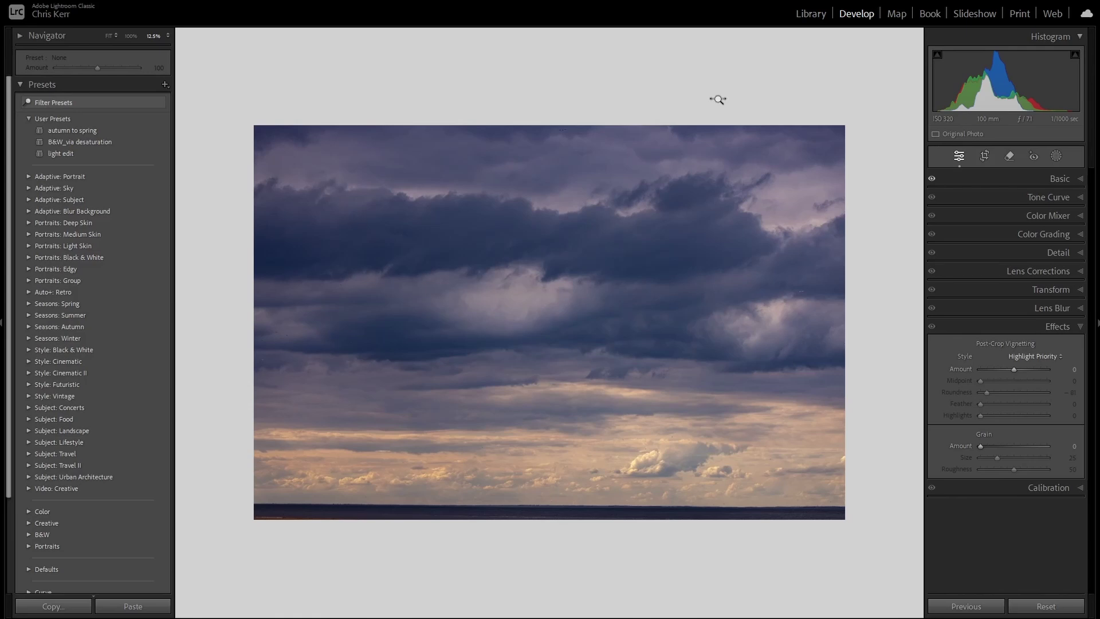
Step: Draw a linear gradient mask down from the photo's top edge and rename it 'top'
key("shift+w")
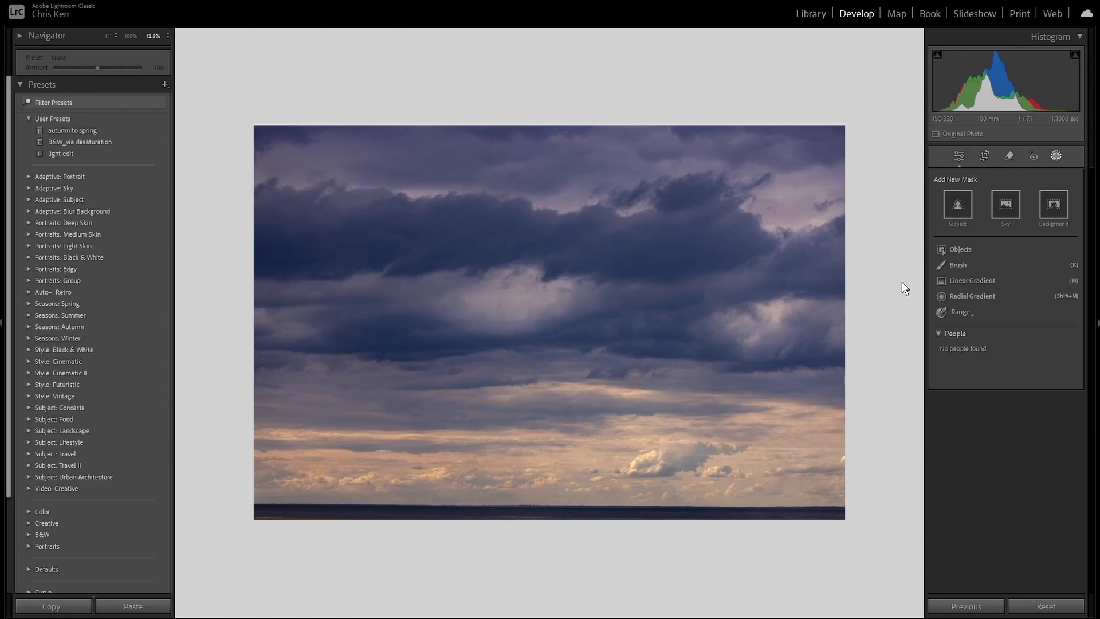
left_click(977, 281)
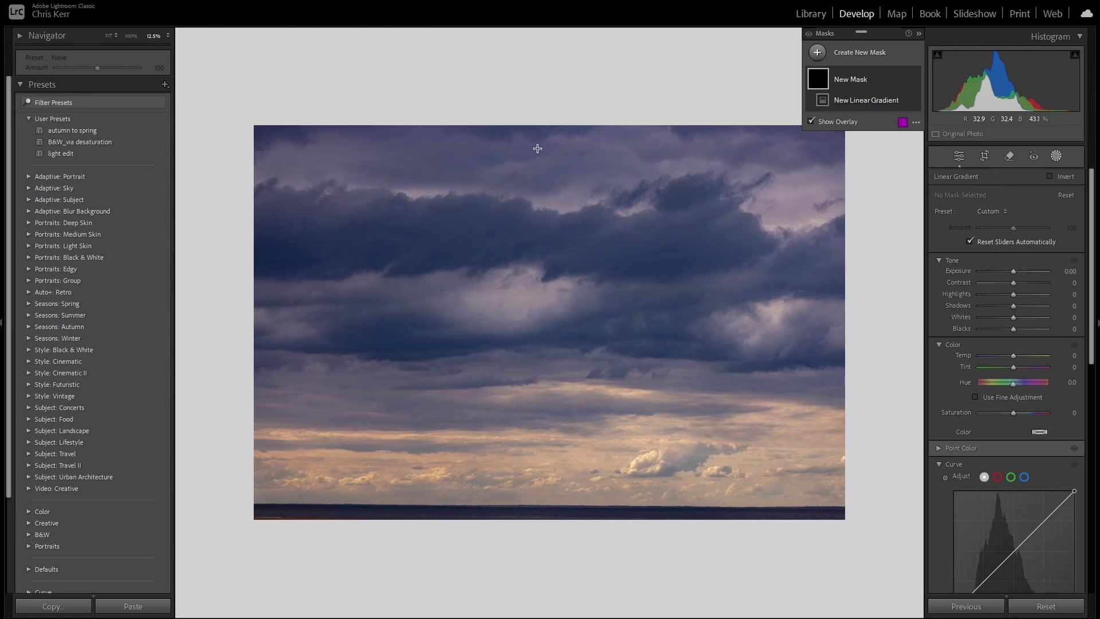
mouse_move(537, 149)
left_mouse_down()
mouse_move(539, 184)
mouse_move(538, 148)
mouse_move(540, 167)
left_mouse_up()
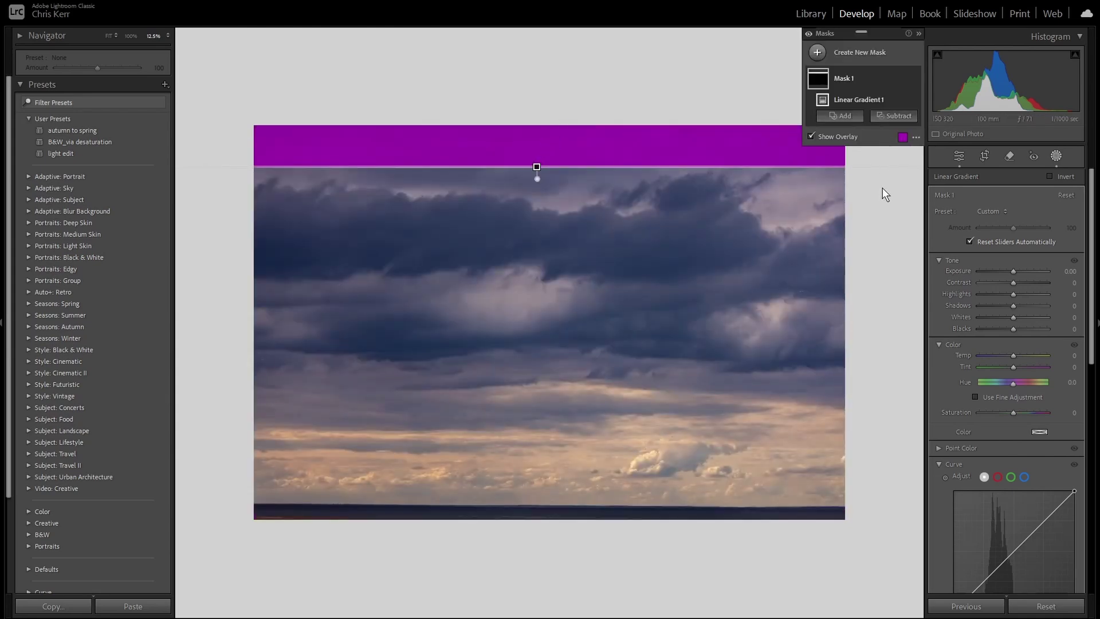
double_click(857, 101)
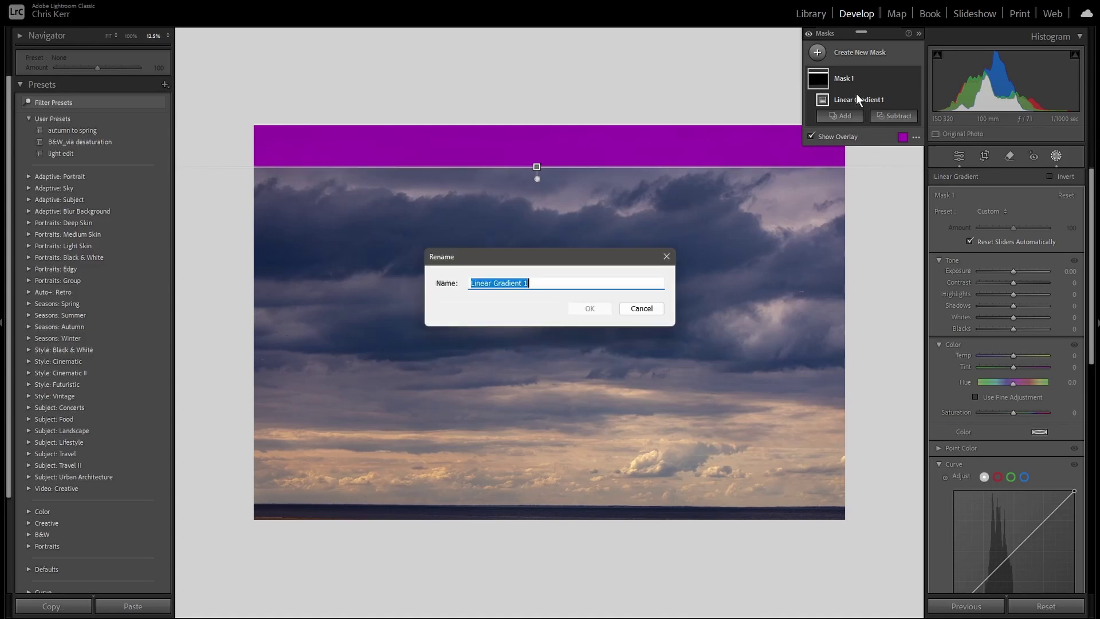
key("BackSpace")
type("top")
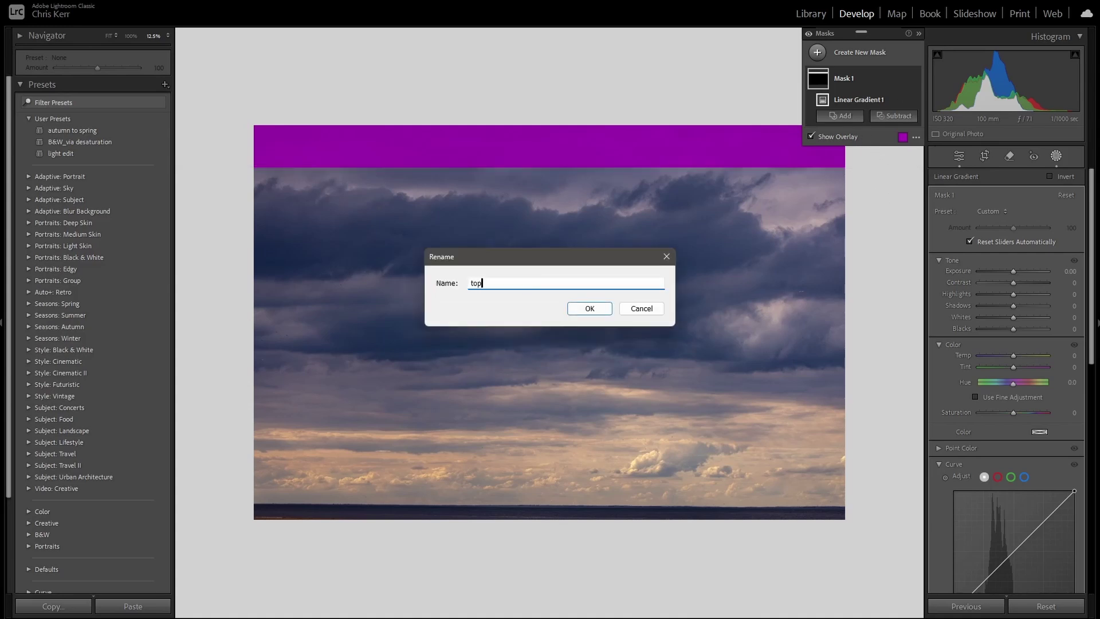
key("Return")
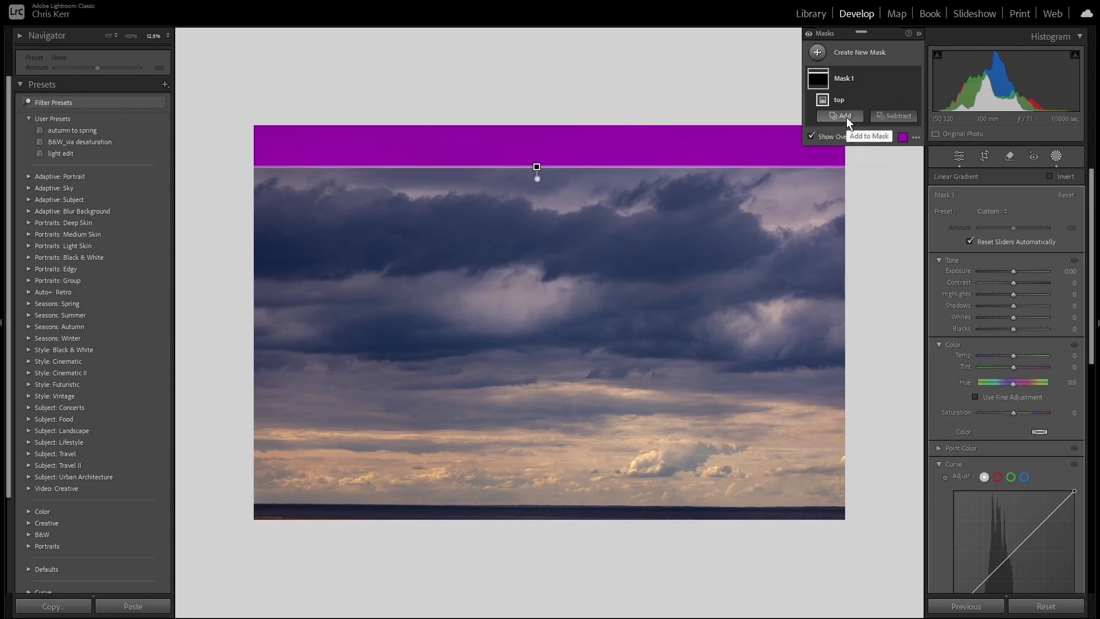
Step: Add a linear gradient to Mask 1 from the right edge and name it 'right'
left_click(844, 116)
left_click(869, 243)
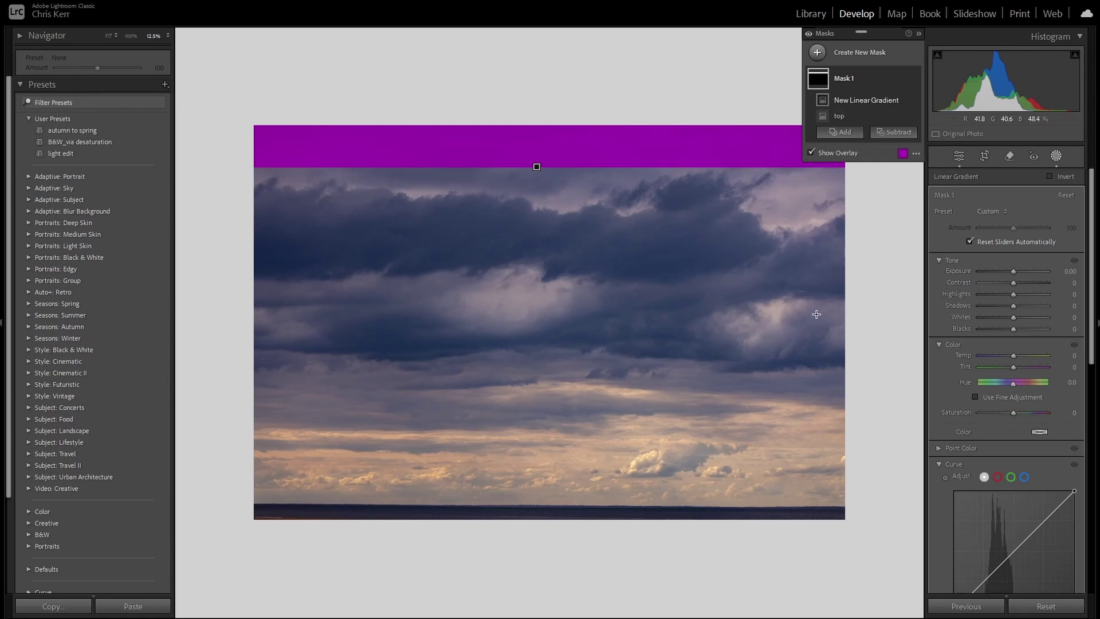
mouse_move(801, 314)
left_mouse_down()
mouse_move(776, 315)
mouse_move(810, 317)
mouse_move(795, 308)
left_mouse_up()
mouse_move(849, 99)
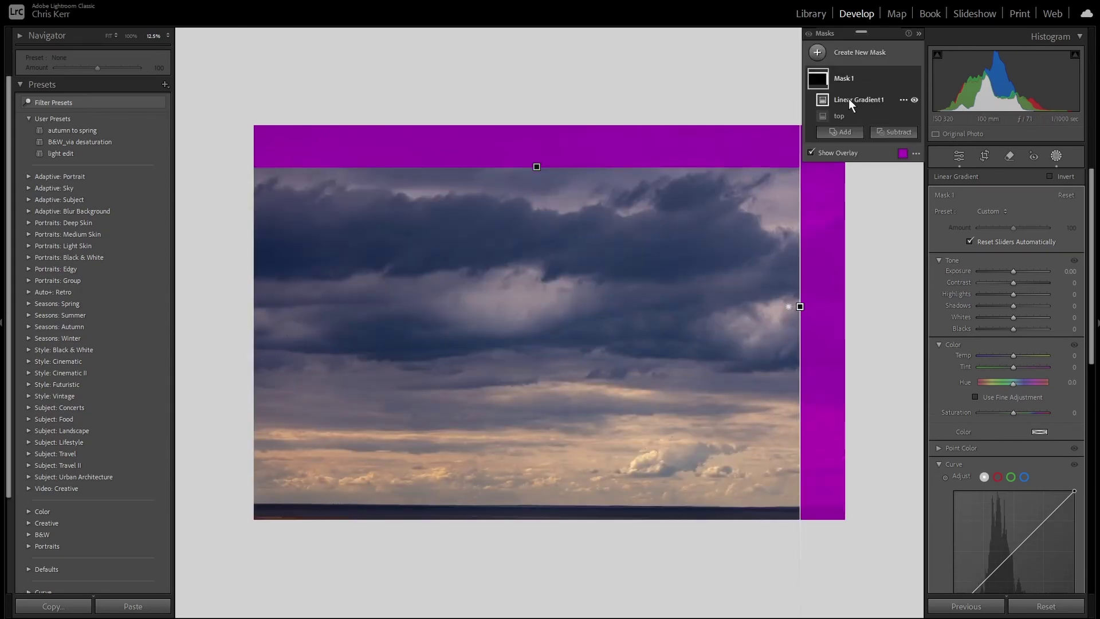
double_click(846, 101)
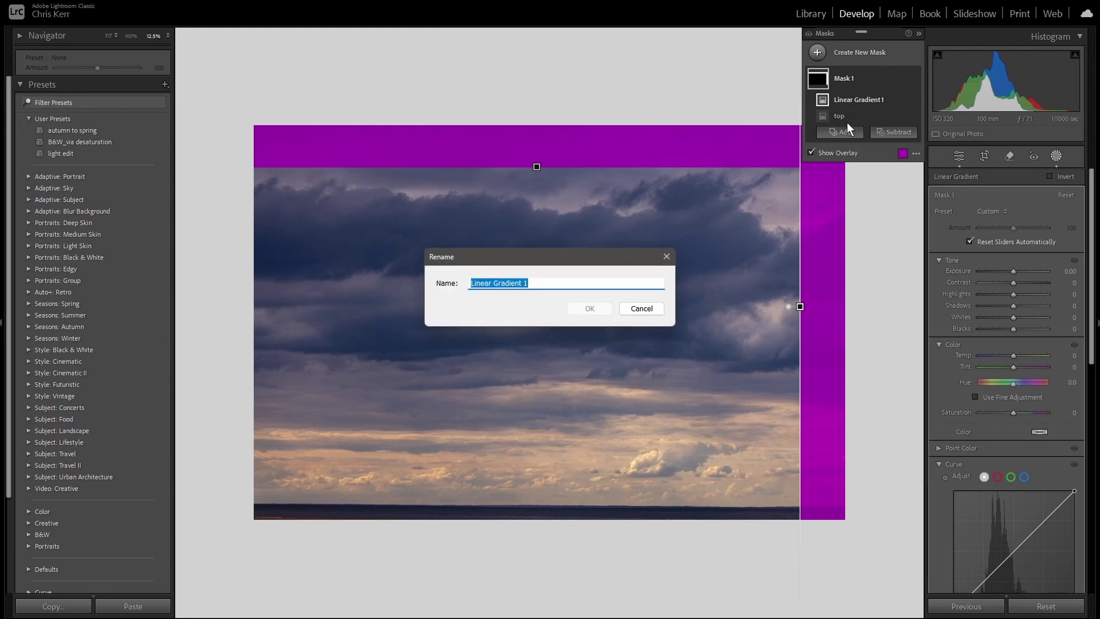
type("night")
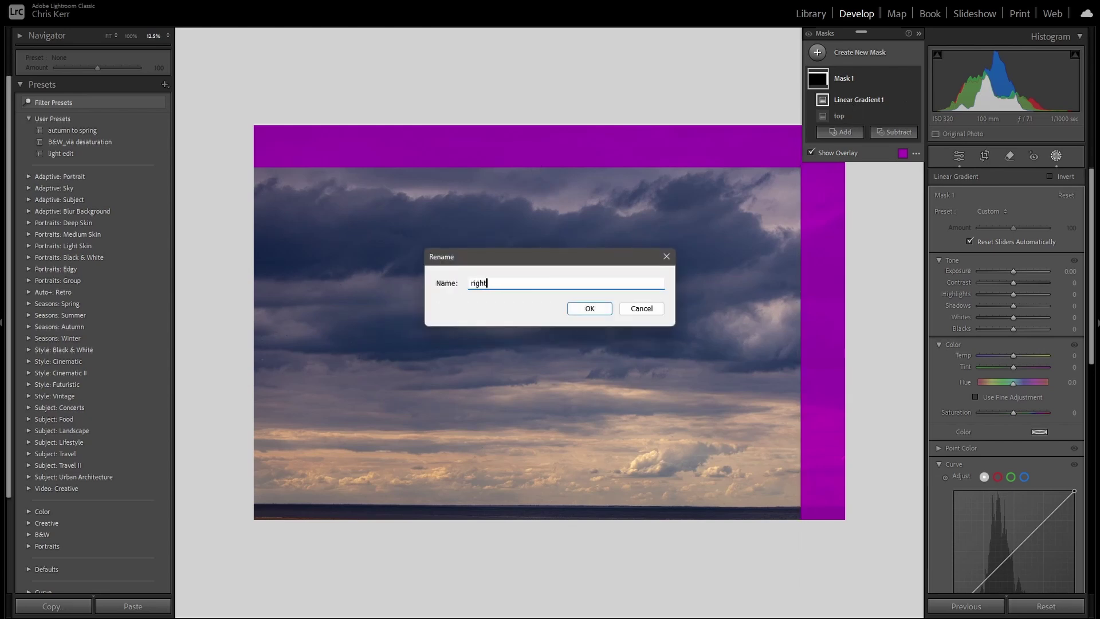
key("Return")
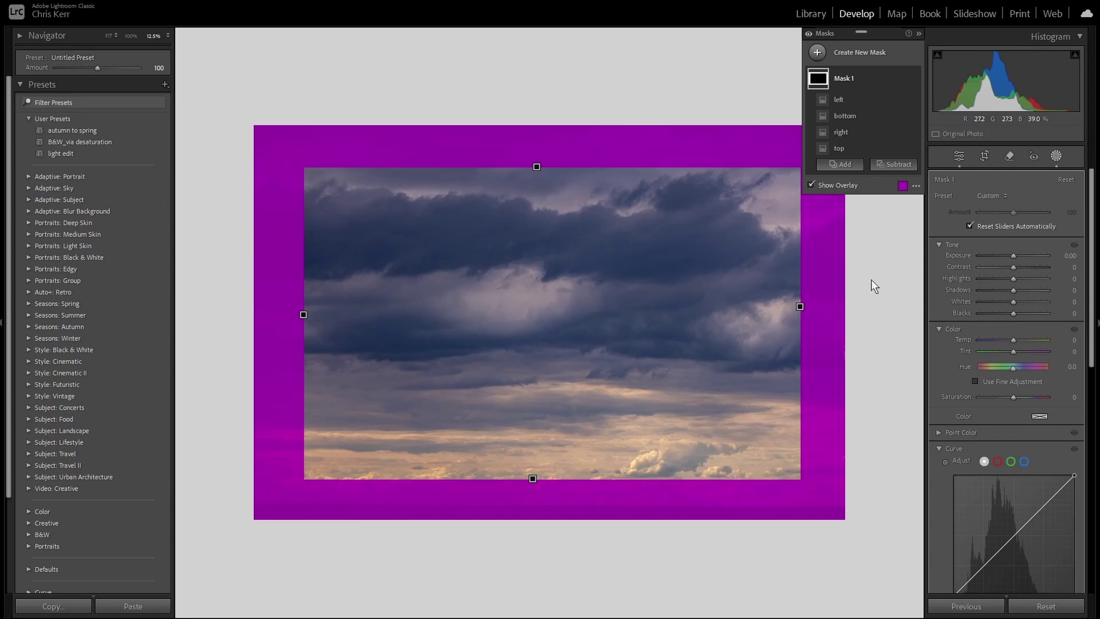
mouse_move(836, 101)
Step: Create a develop preset named 'Photo border' that includes the masking
left_click(165, 84)
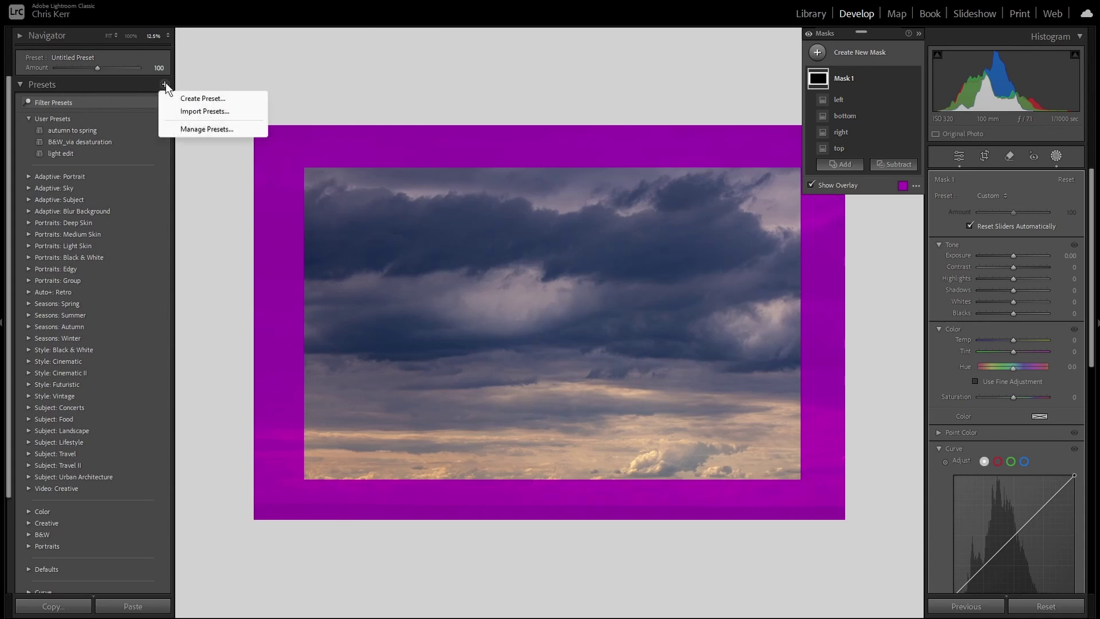
left_click(182, 98)
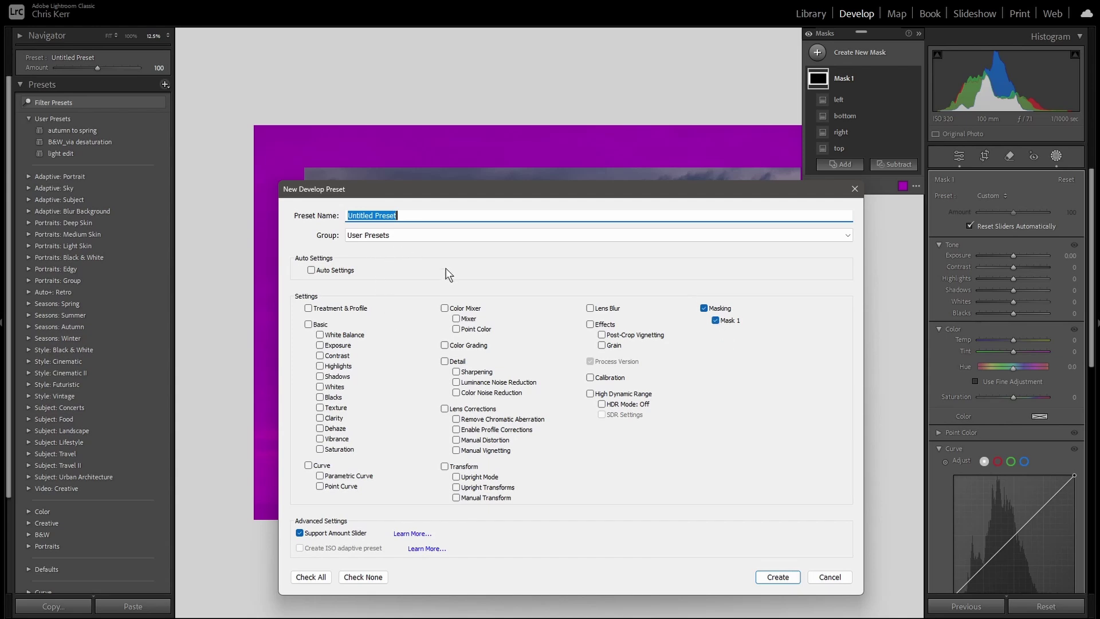
type("Photo bor")
type("der")
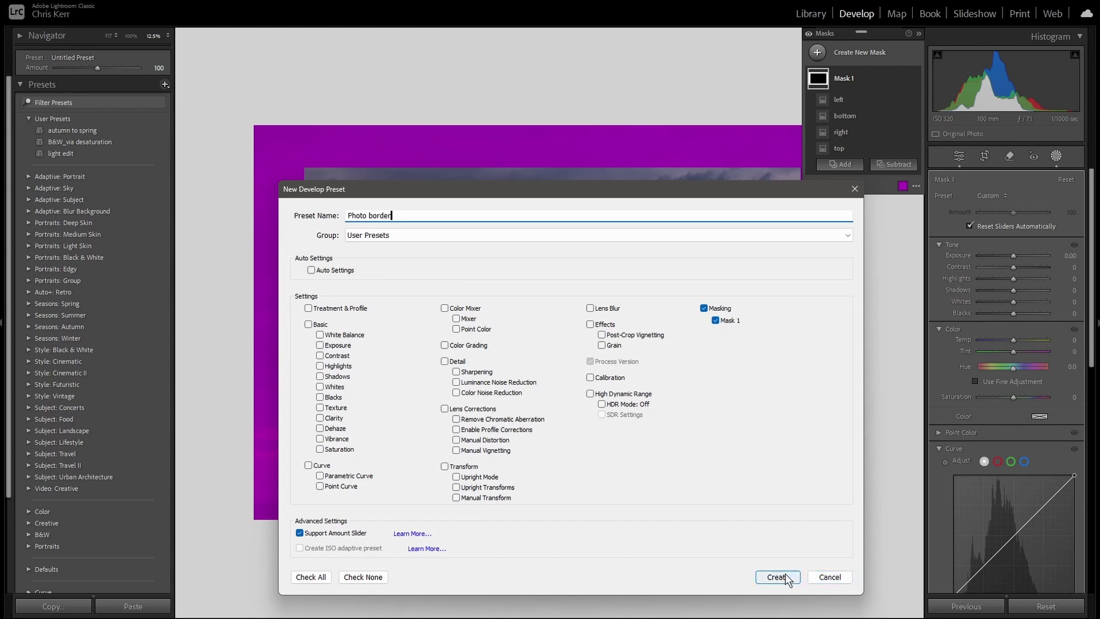
left_click(786, 578)
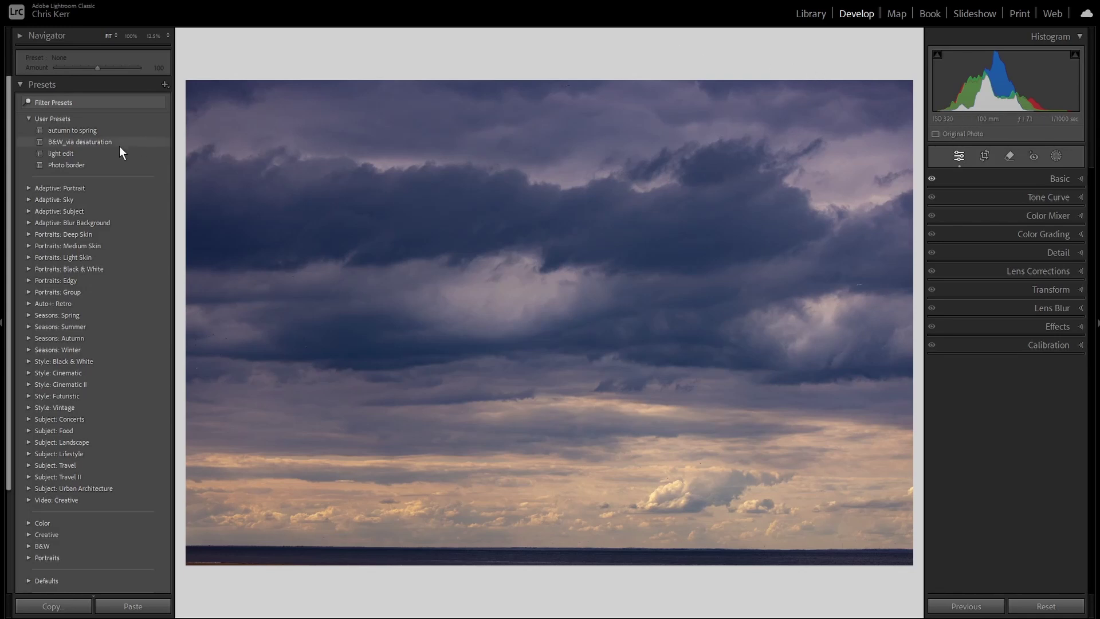
Step: Apply the Photo border user preset and select Mask 1 in the Masking panel
left_click(53, 165)
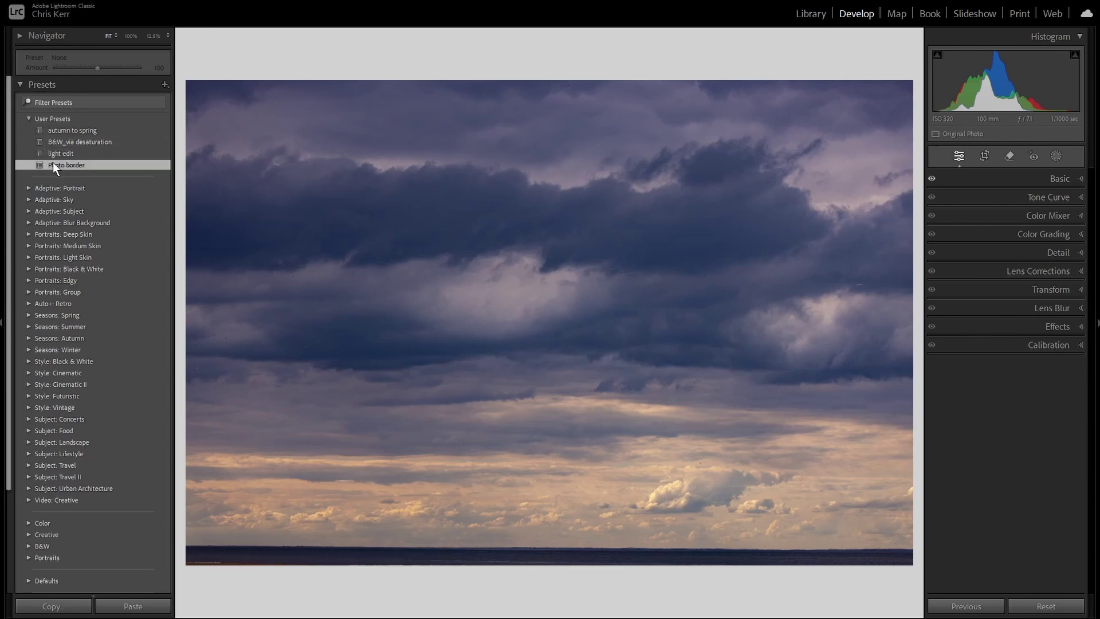
left_click(1055, 155)
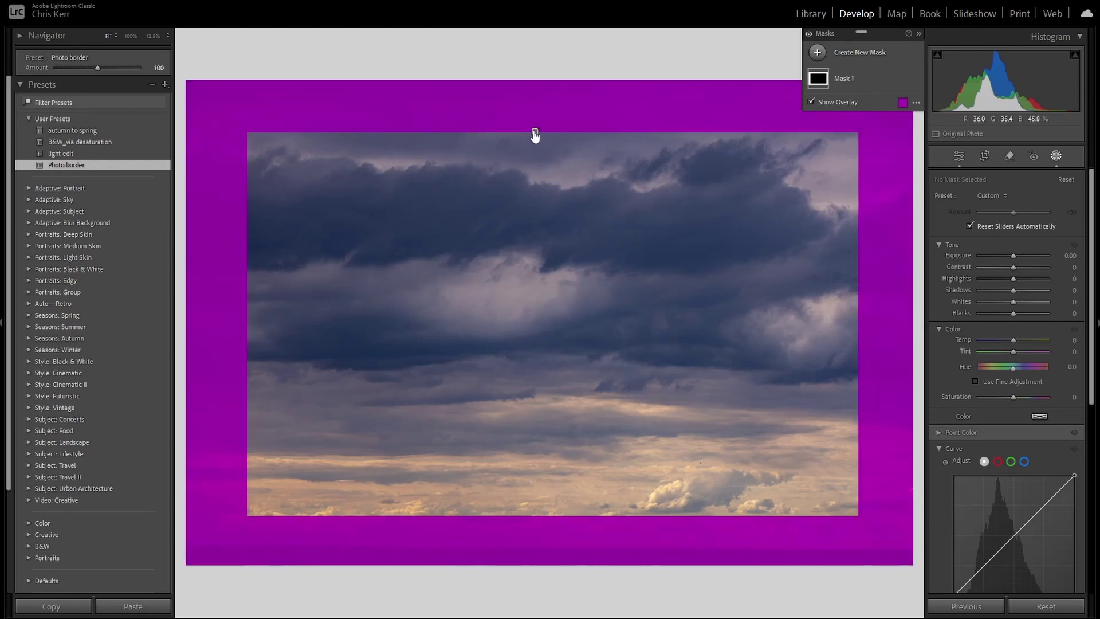
left_click(535, 135)
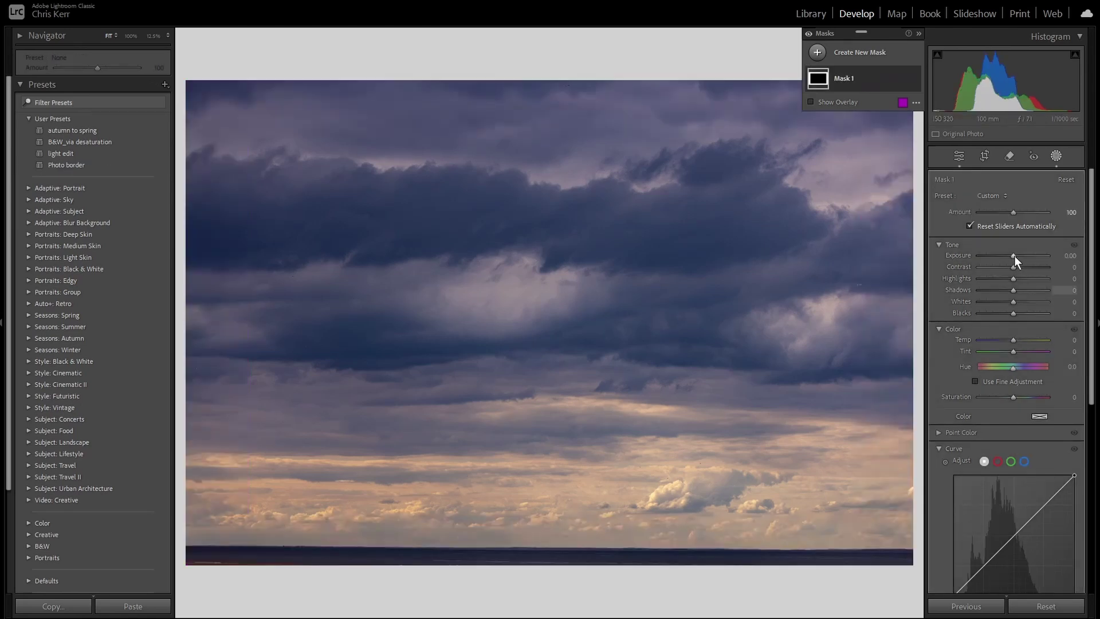
Step: Set Mask 1's exposure to -4.00, adjust its Whites, and duplicate Mask 1
left_click_drag(1014, 255, 1094, 281)
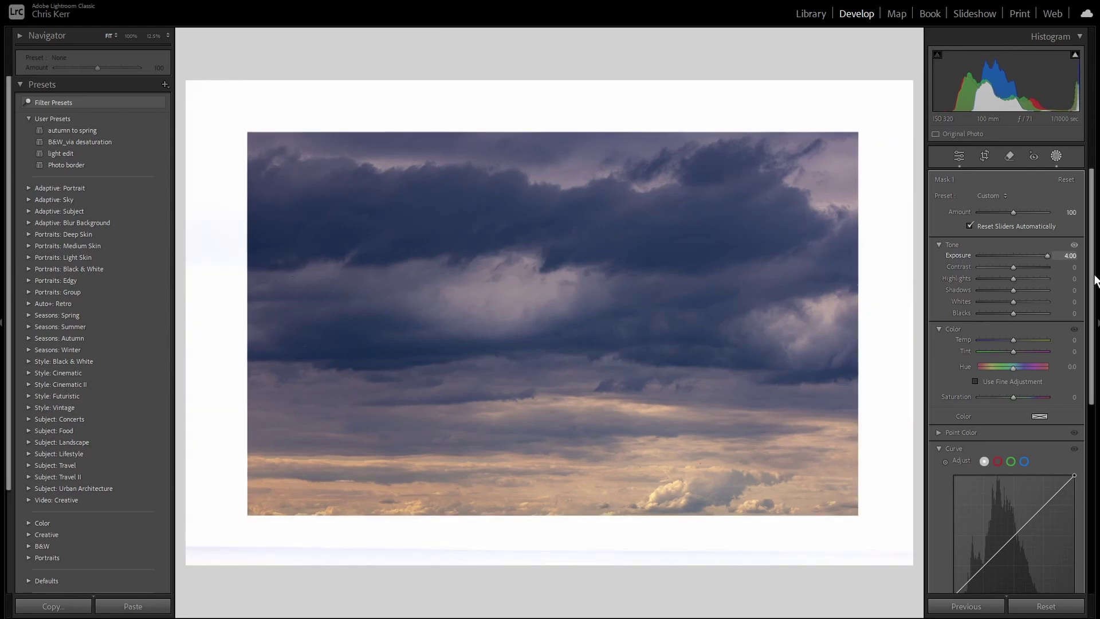
left_click_drag(1095, 281, 1095, 281)
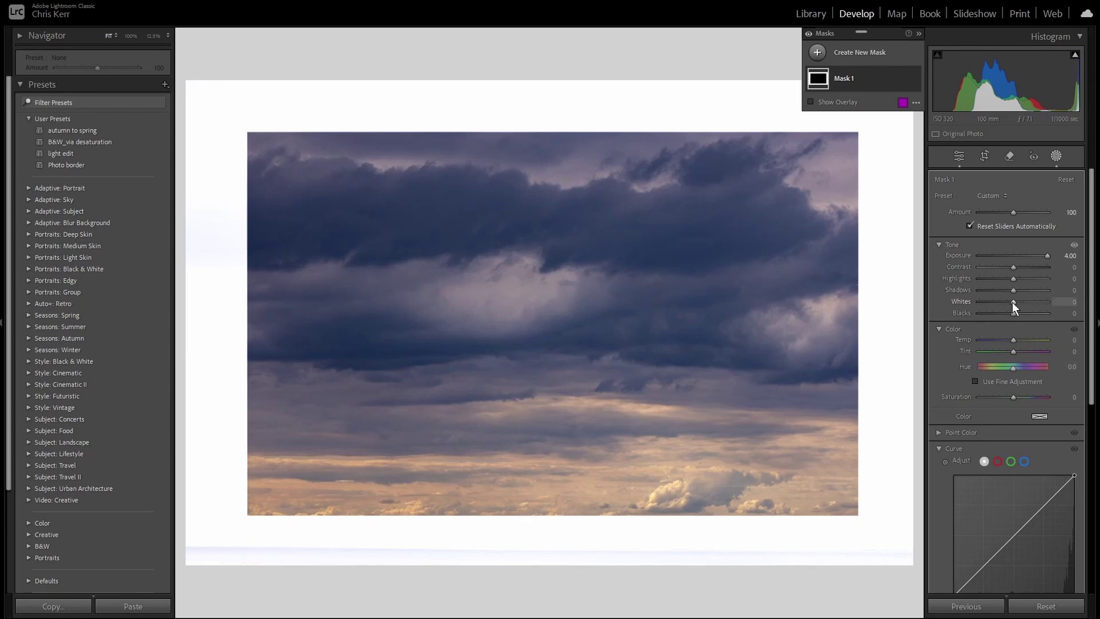
mouse_move(1011, 302)
left_mouse_down()
mouse_move(1079, 301)
mouse_move(1010, 304)
left_mouse_up()
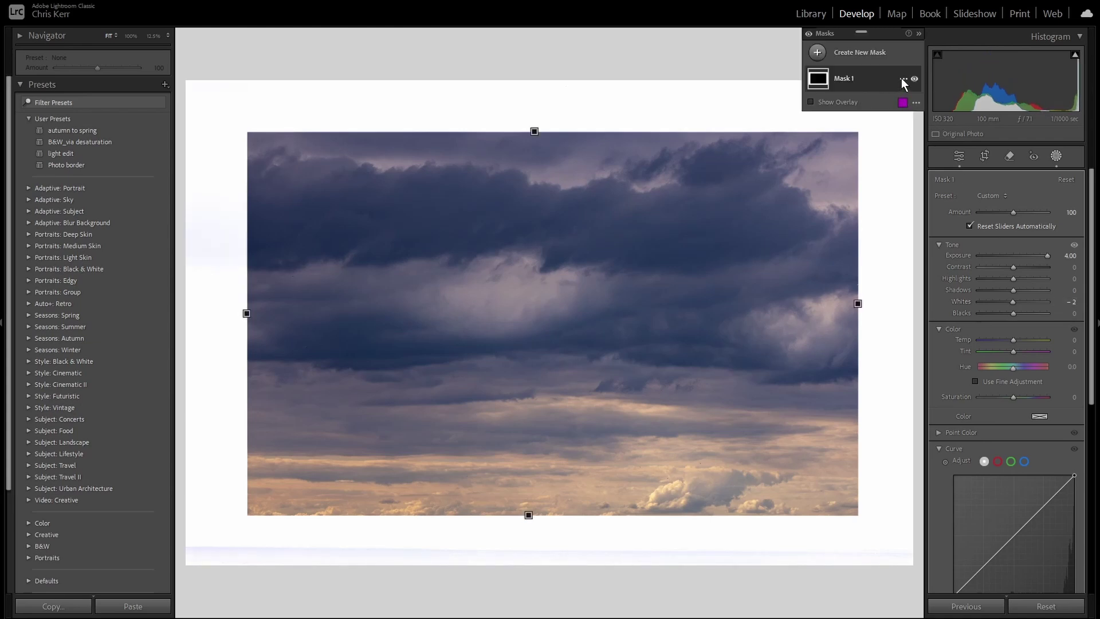
left_click(902, 81)
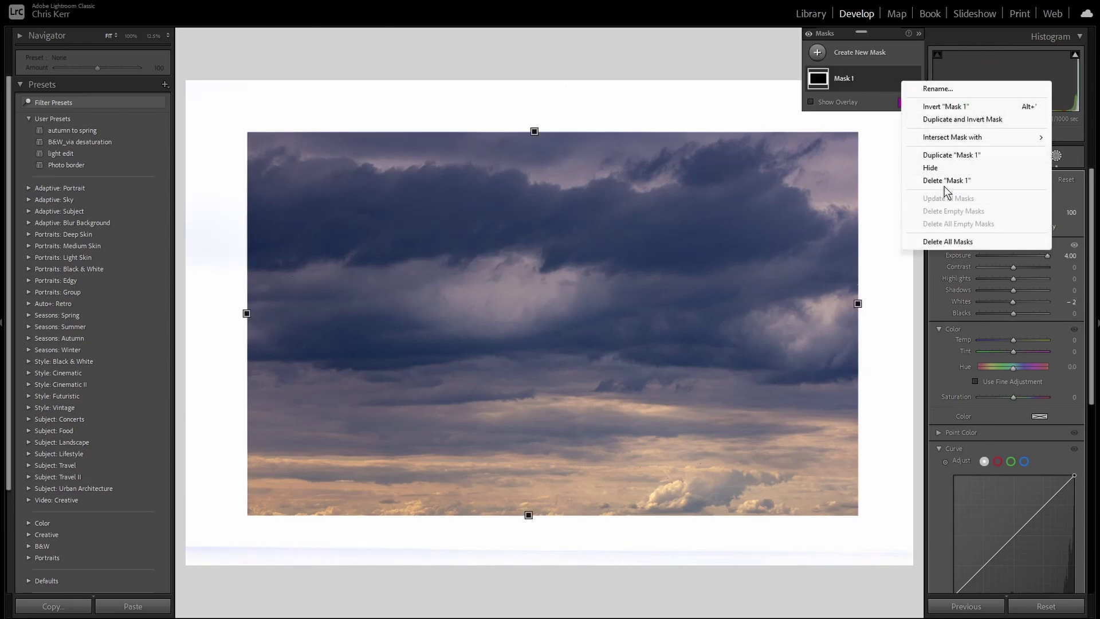
left_click(946, 161)
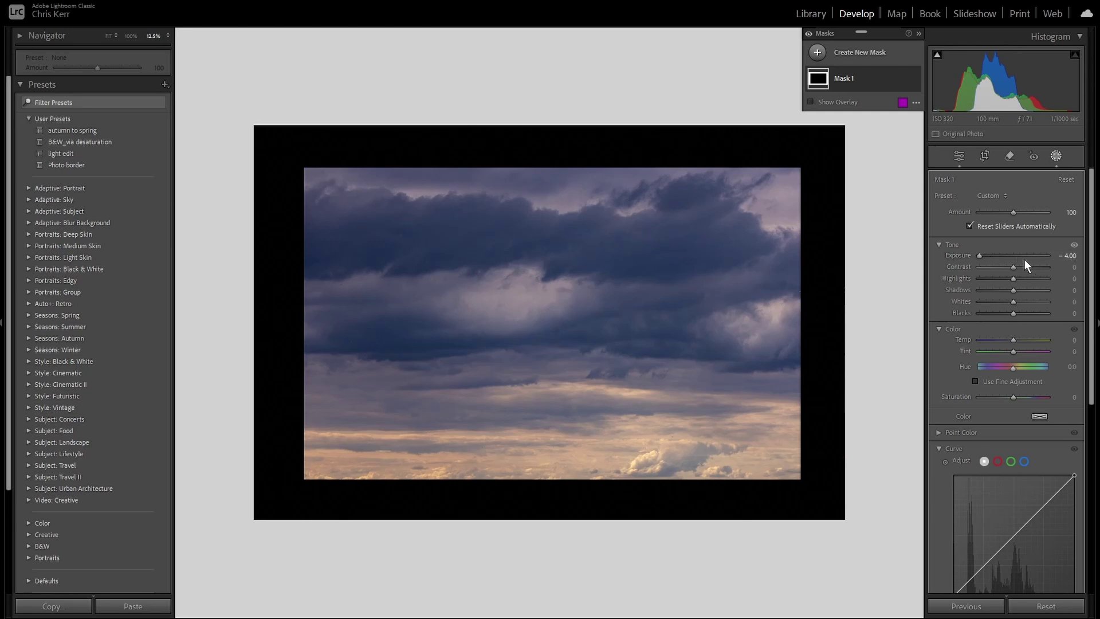
Step: Drag Mask 1's Exposure slider from -4.00 up to +4.00
left_click_drag(977, 255, 1040, 259)
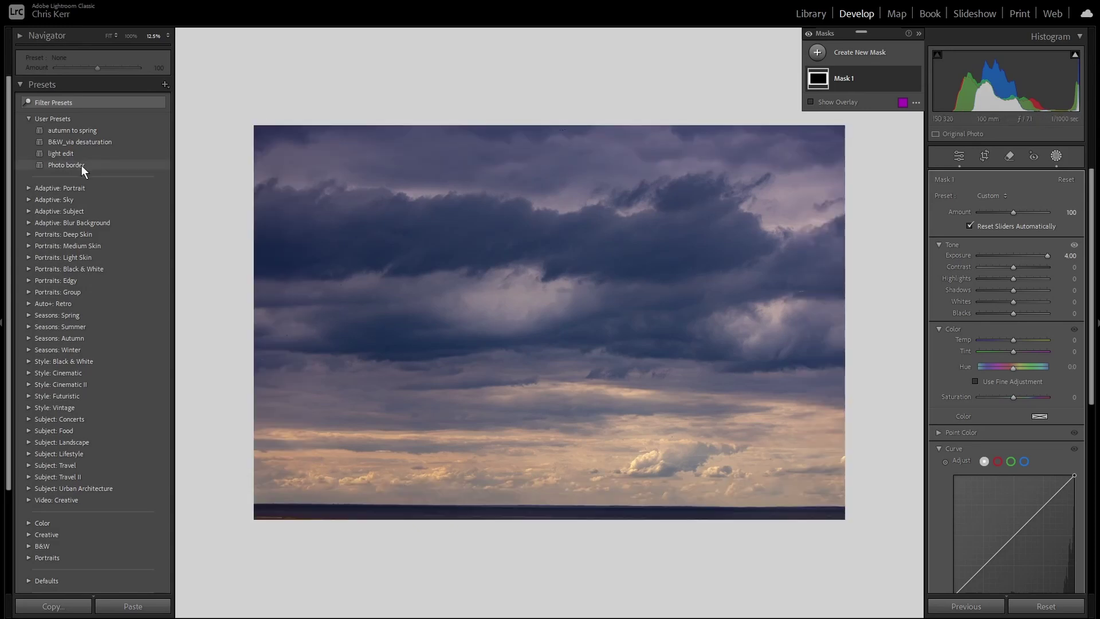
Step: Reapply the Photo border preset and drag the mask's top and bottom pins to reposition the frame
left_click(82, 166)
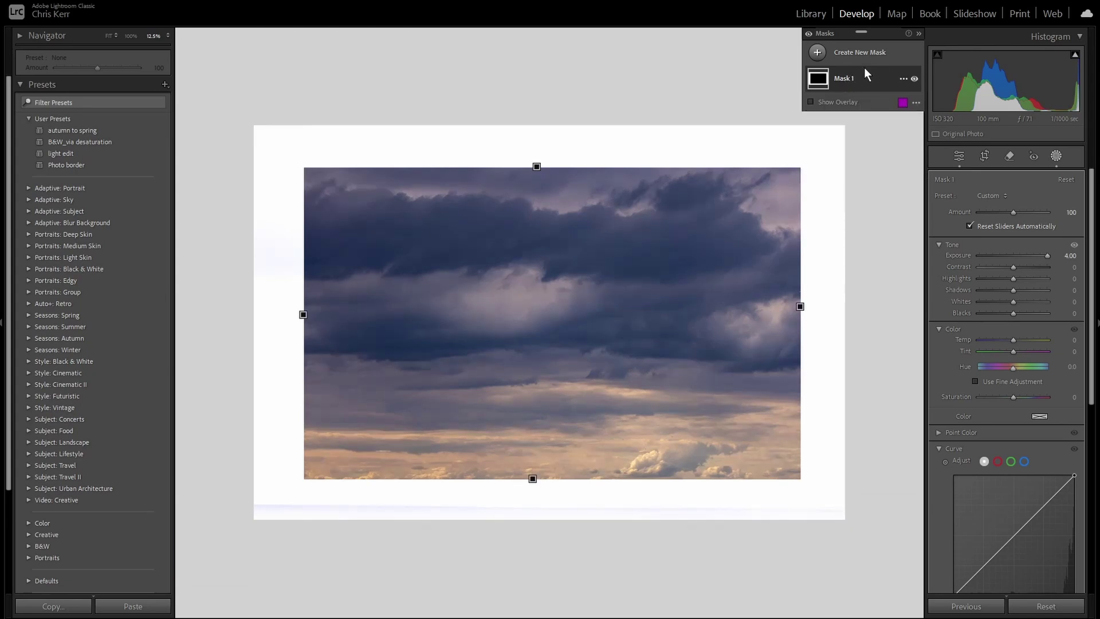
mouse_move(537, 168)
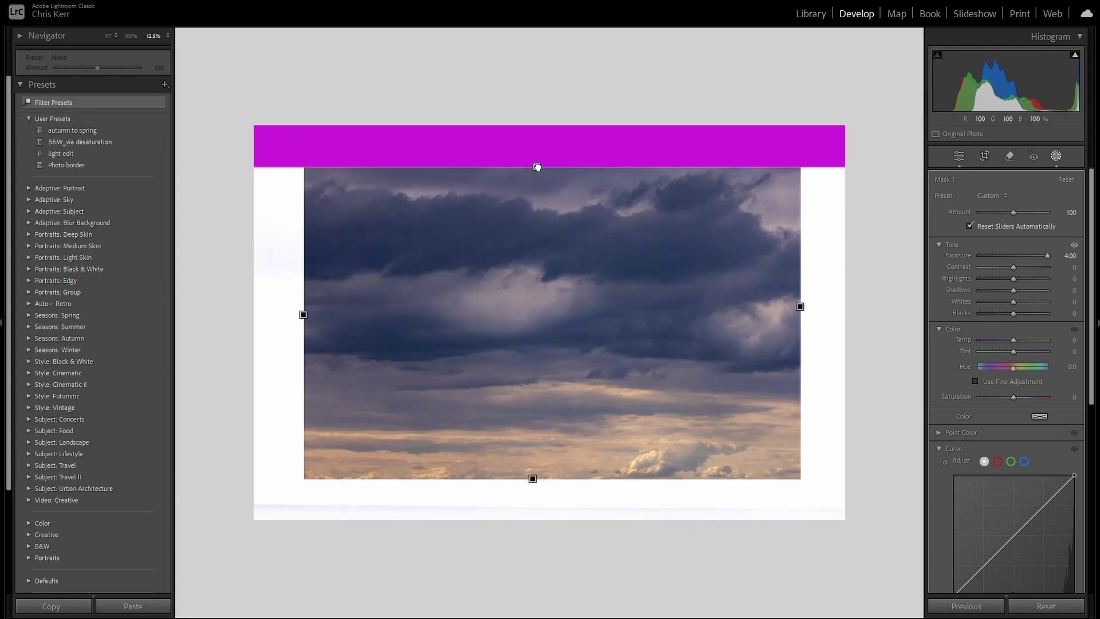
left_click_drag(538, 168, 560, 145)
left_click_drag(555, 458, 540, 483)
Step: Expand Mask 1's gradients and narrow the left white border strip
left_click(868, 74)
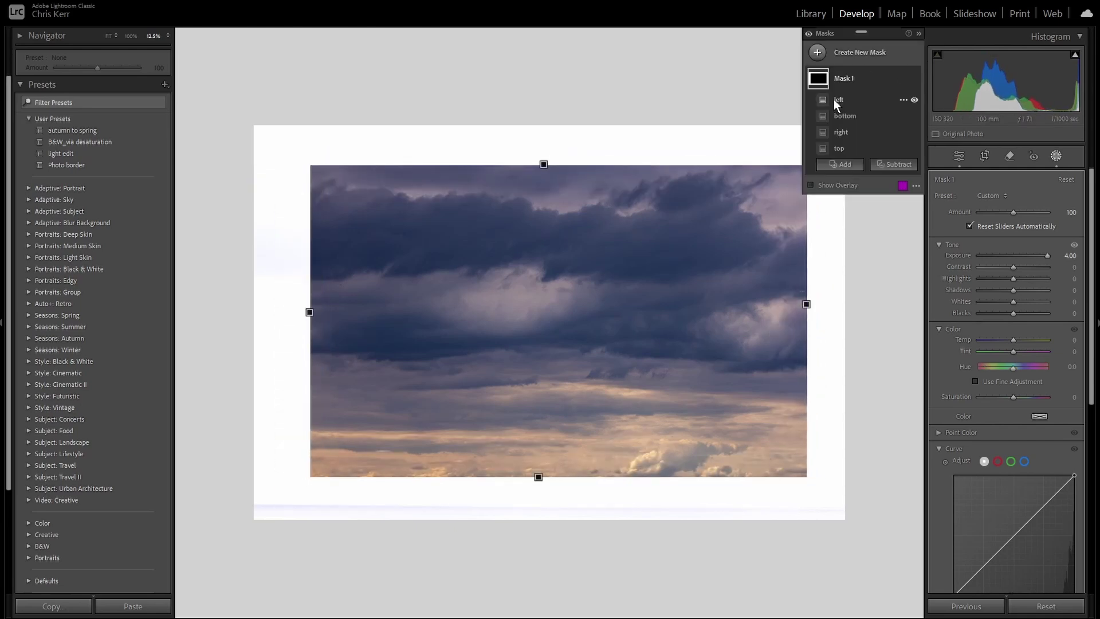
left_click(837, 98)
left_click(833, 108)
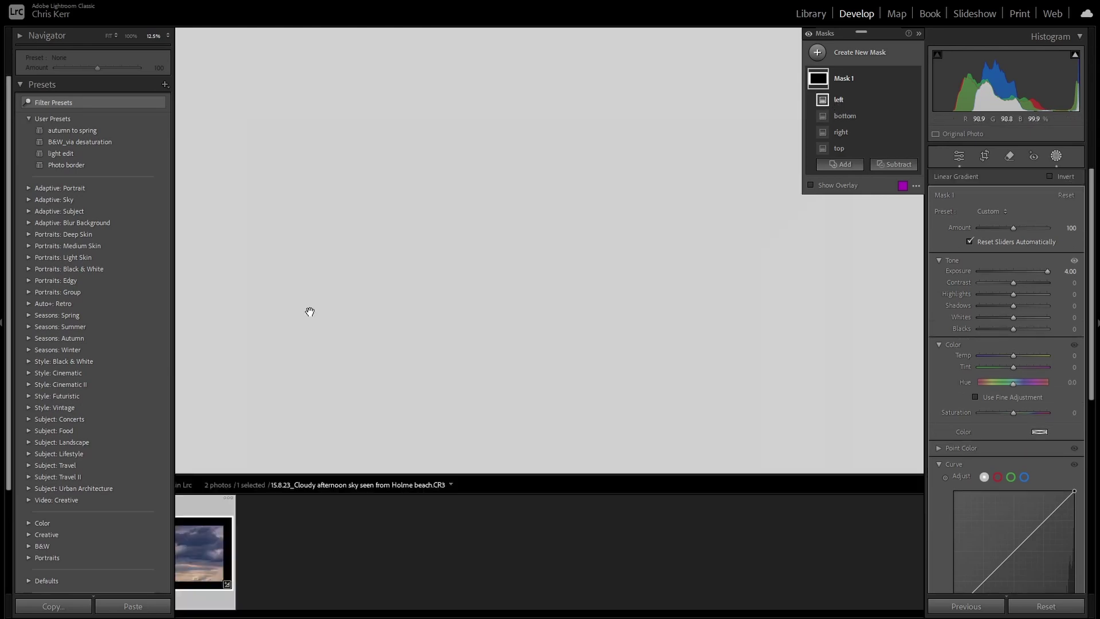
left_click_drag(310, 312, 270, 313)
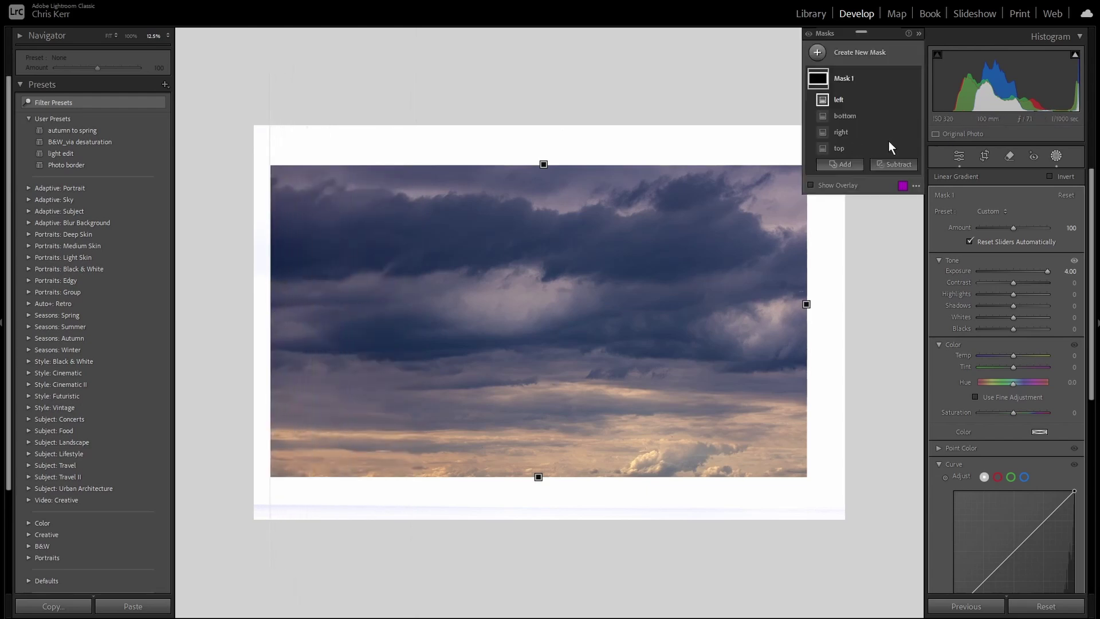
Step: Narrow the top, bottom and right white border strips by dragging each gradient outward
left_click(844, 150)
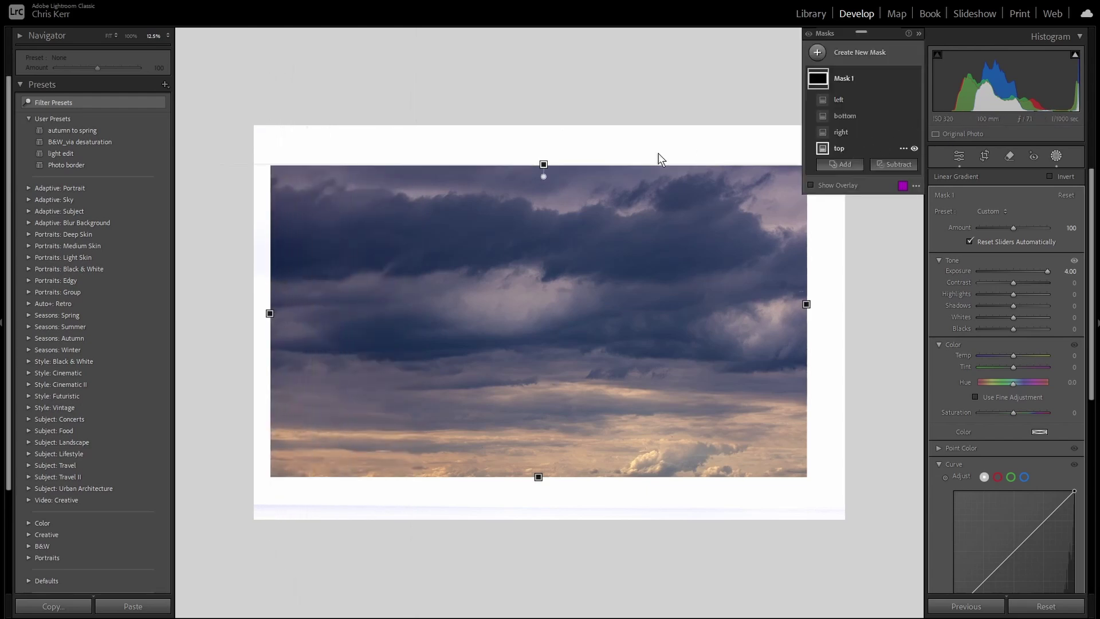
left_click_drag(543, 164, 547, 142)
left_click(845, 116)
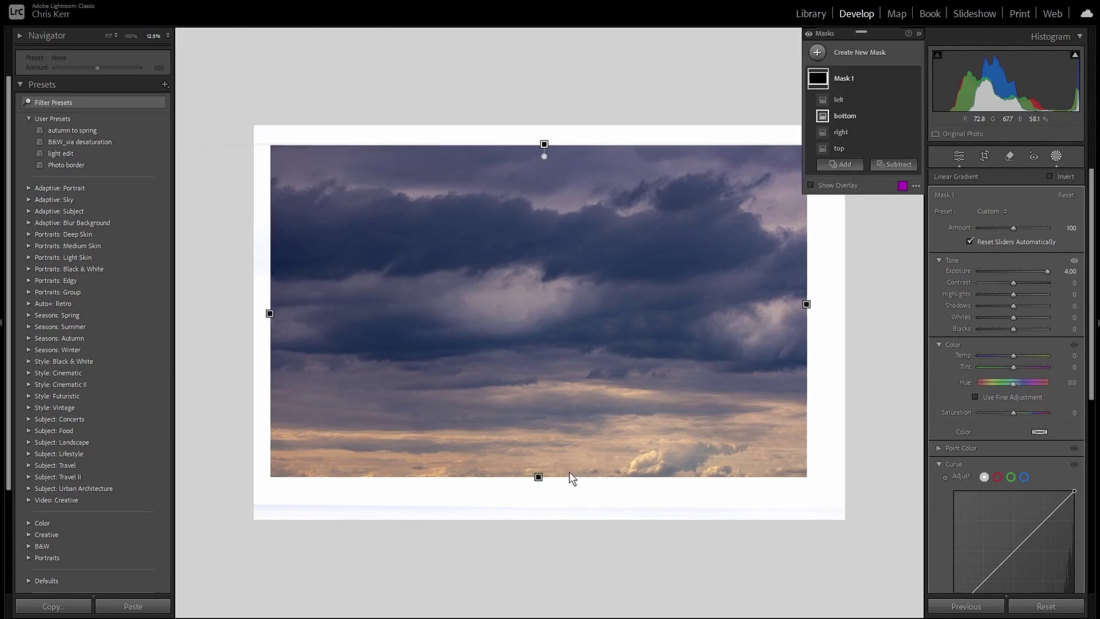
left_click_drag(538, 475, 539, 498)
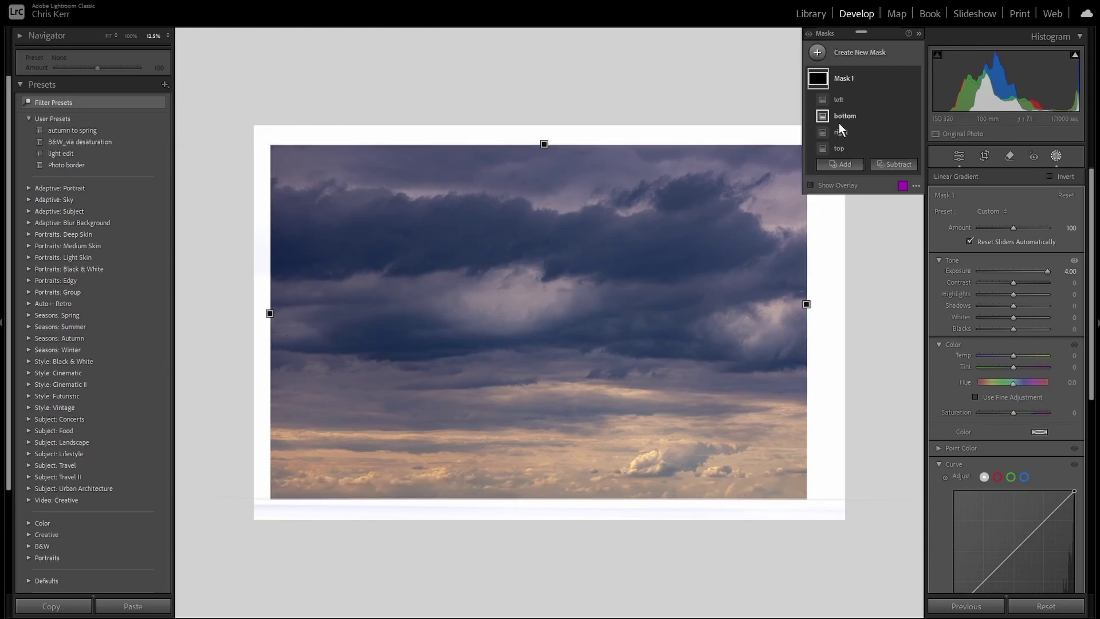
left_click(840, 133)
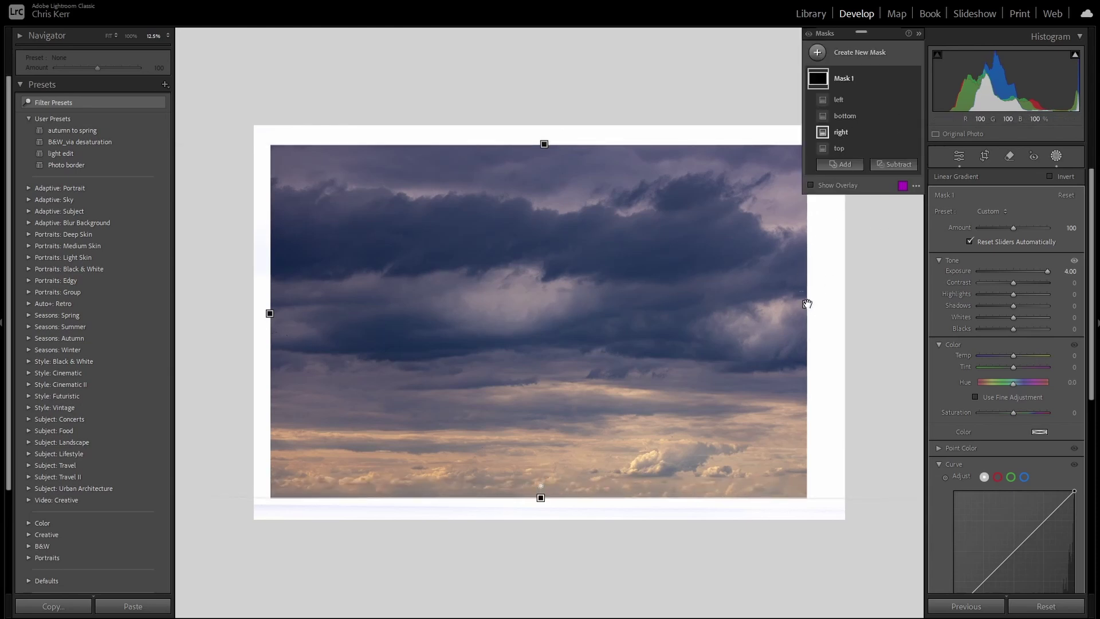
left_click_drag(807, 304, 829, 304)
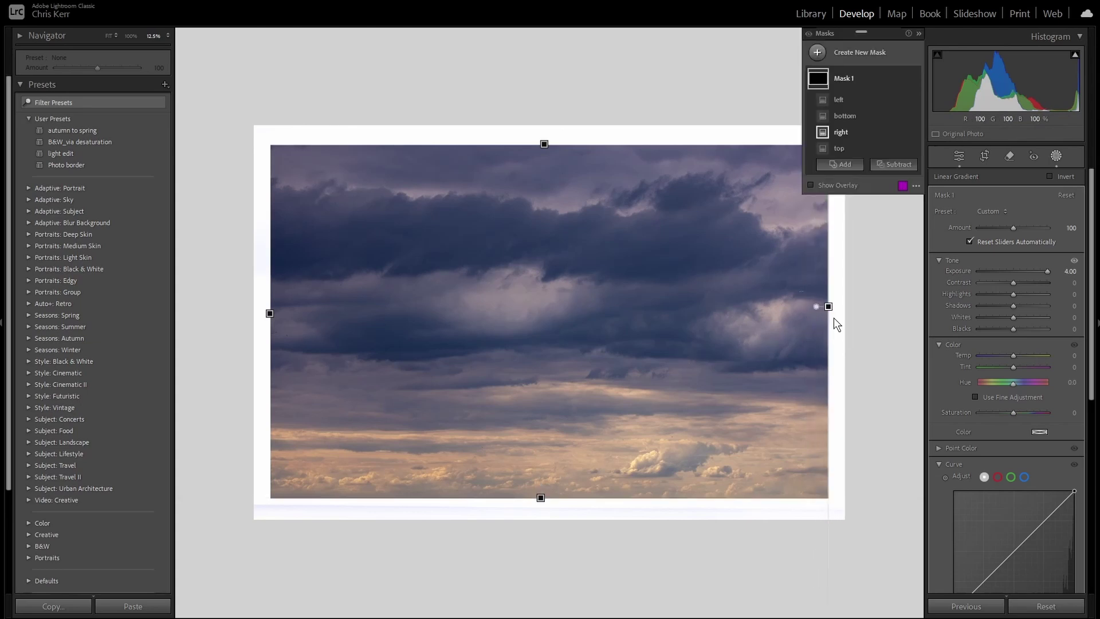
Step: Feather the right, bottom and top border gradients softly into the photo
left_click_drag(827, 297, 797, 297)
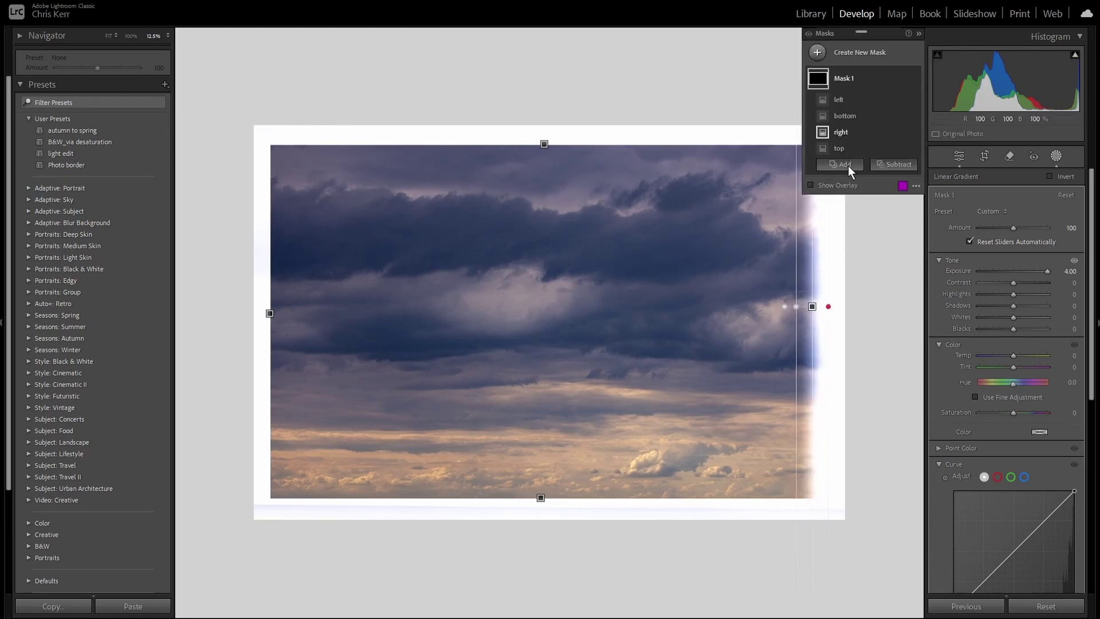
left_click(844, 115)
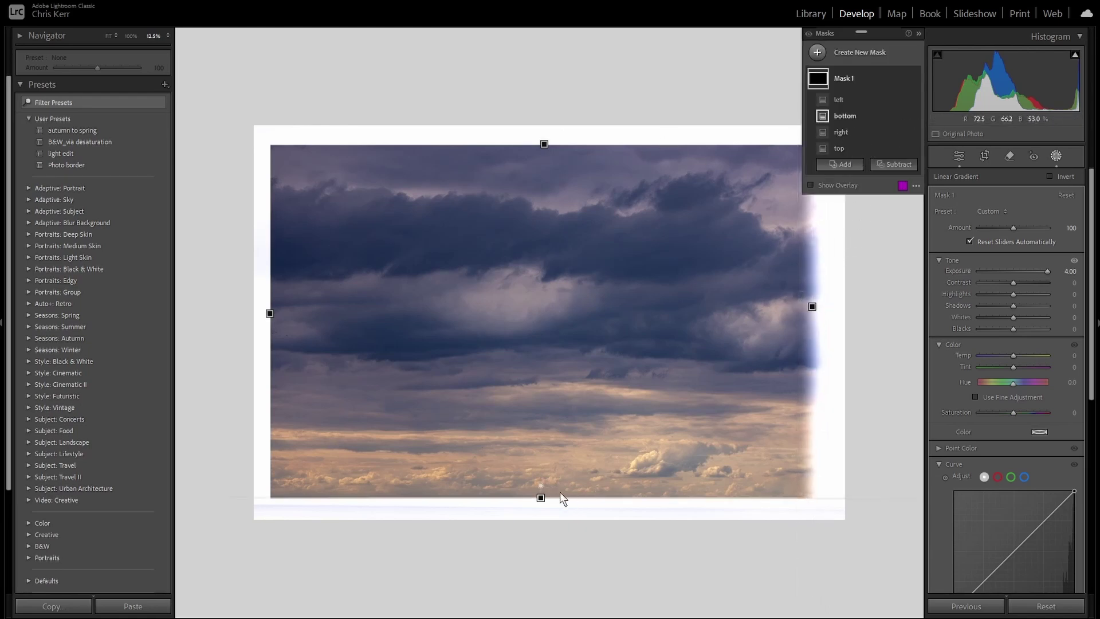
left_click_drag(552, 493, 553, 464)
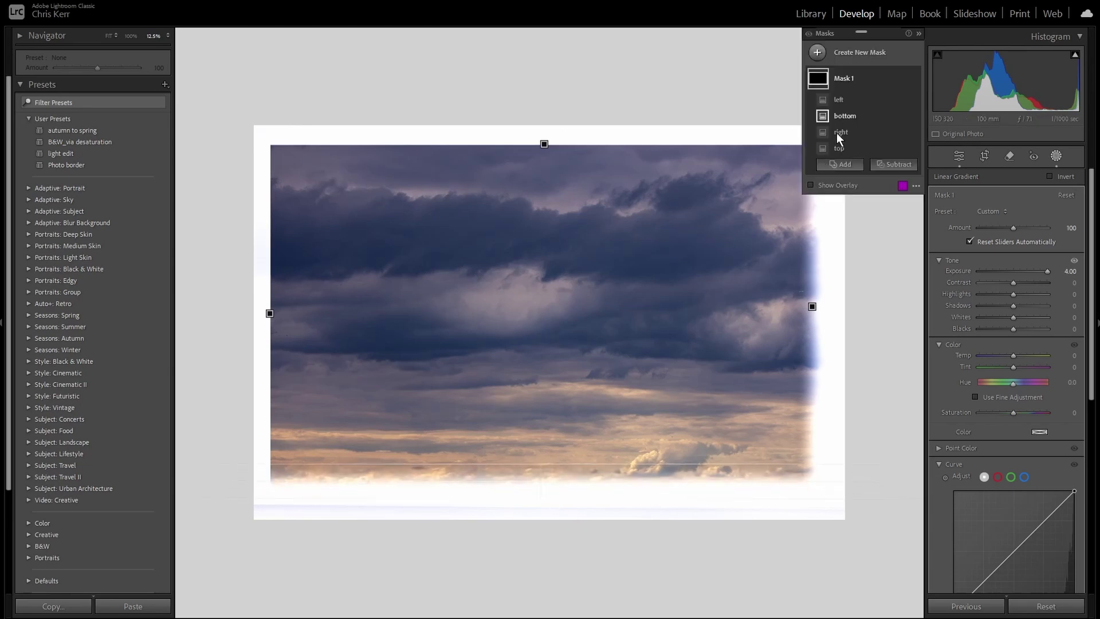
left_click(836, 148)
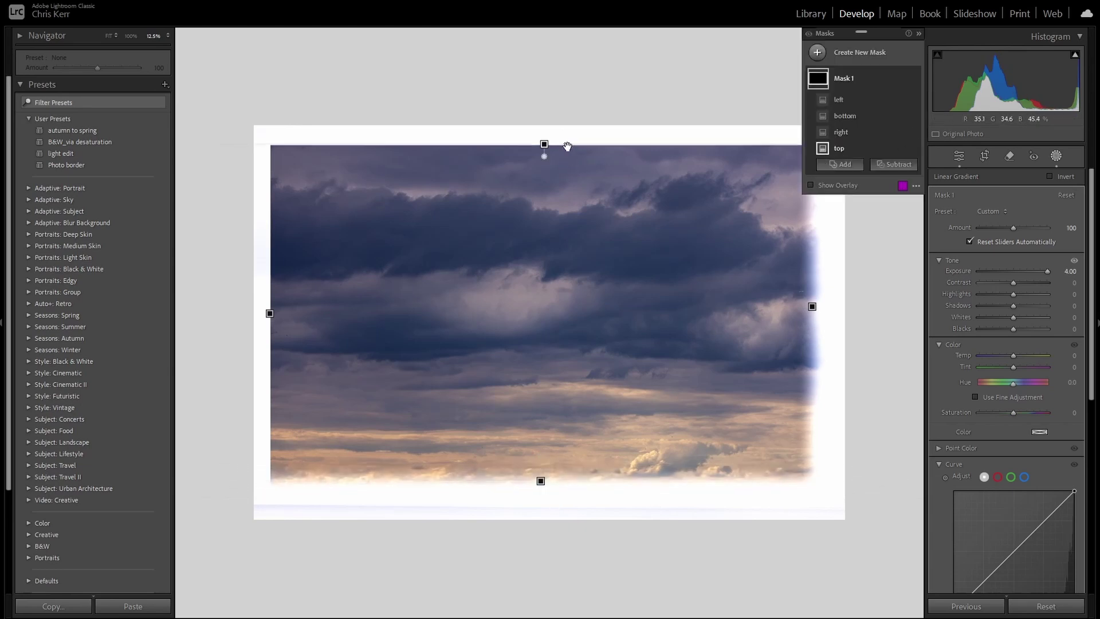
left_click_drag(568, 146, 567, 175)
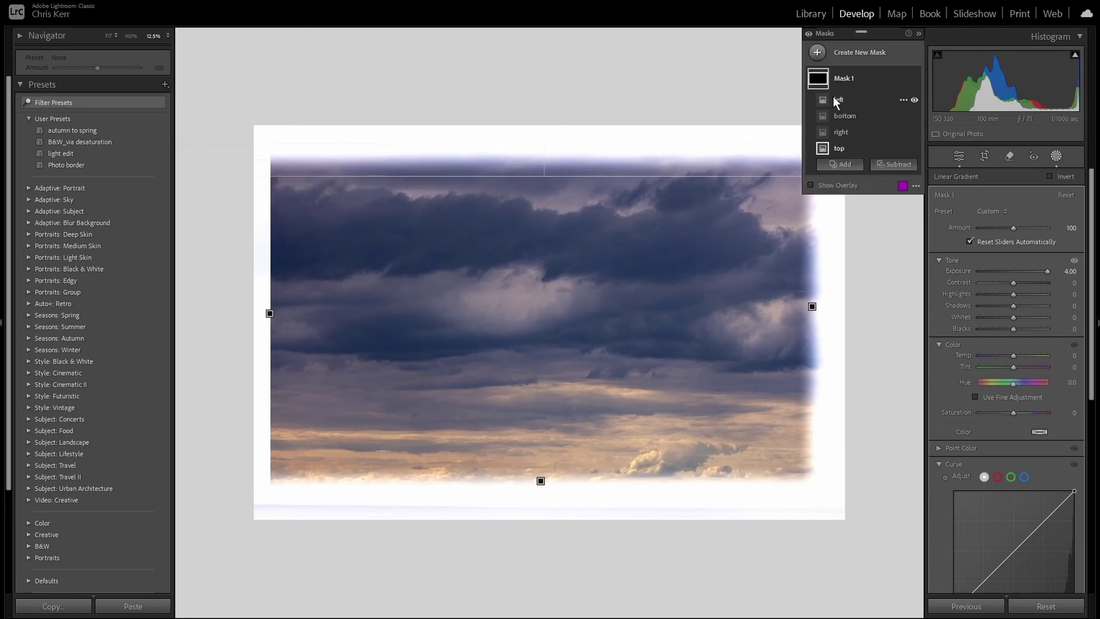
Step: Drag the left gradient inward to widen the left white border
left_click(833, 98)
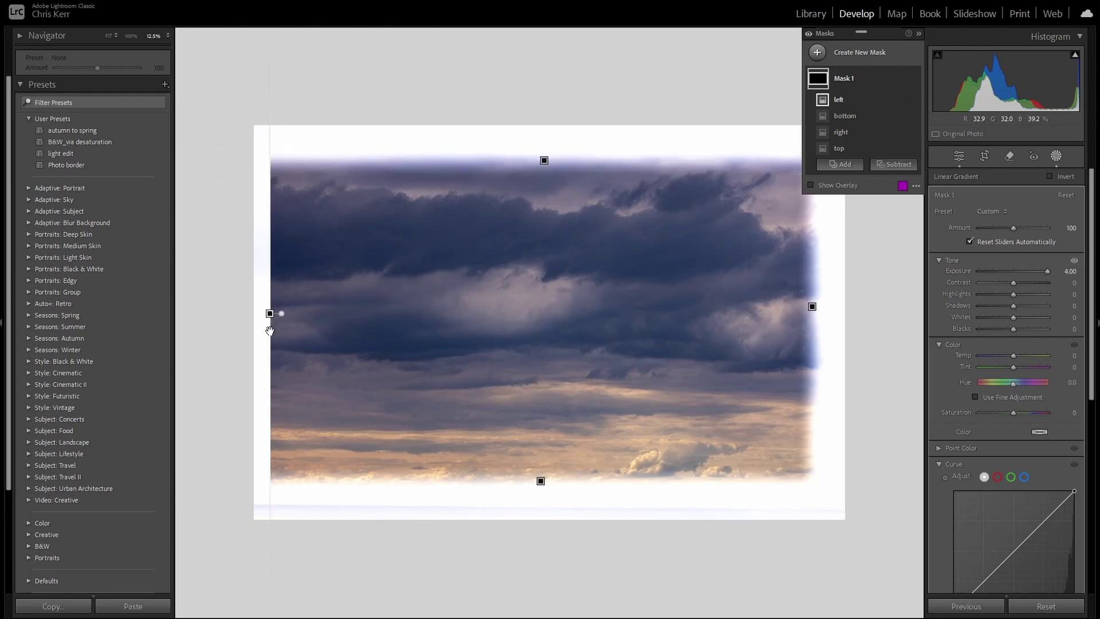
left_click_drag(273, 332, 301, 327)
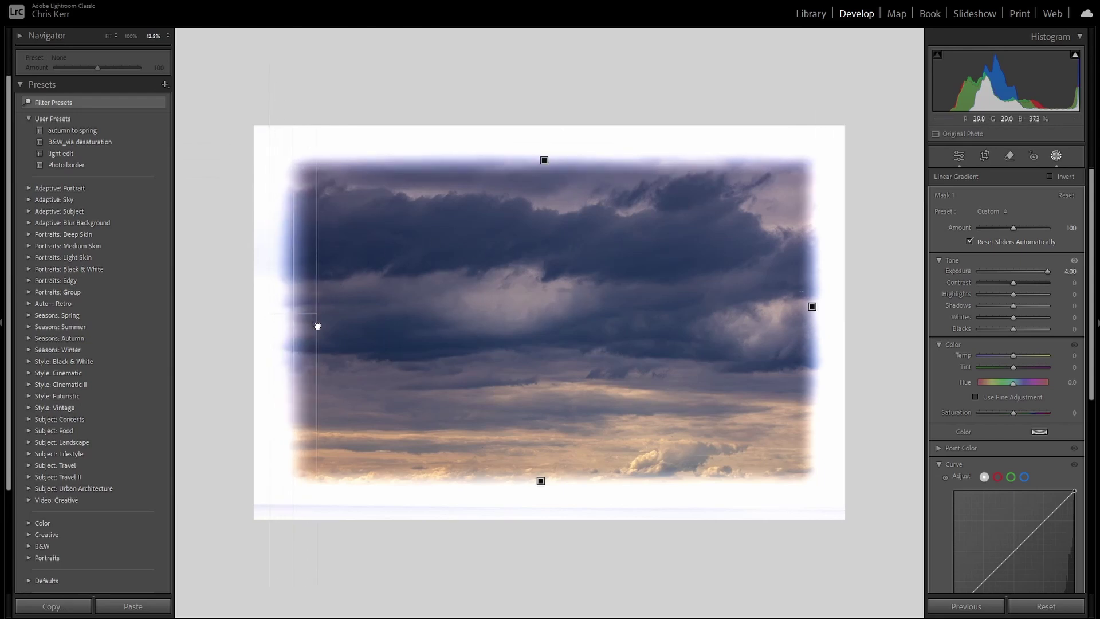
left_click_drag(317, 326, 321, 327)
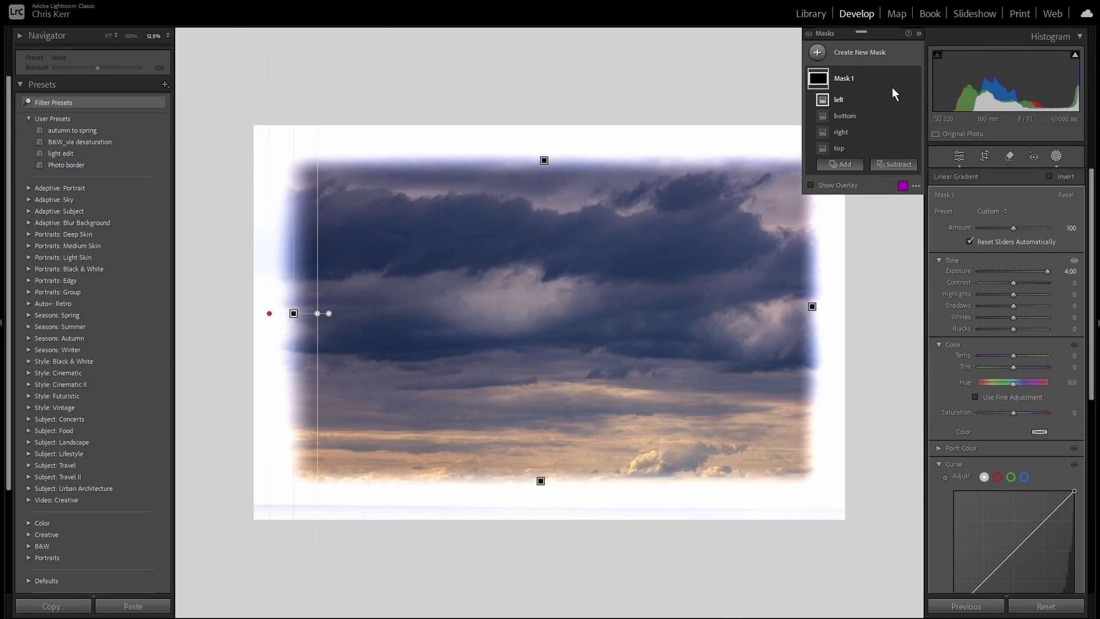
Step: Test the mask's Whites at maximum, reset it to zero, then duplicate Mask 1 as Mask 1 Copy
mouse_move(899, 79)
left_click_drag(1012, 318, 1080, 325)
double_click(1047, 319)
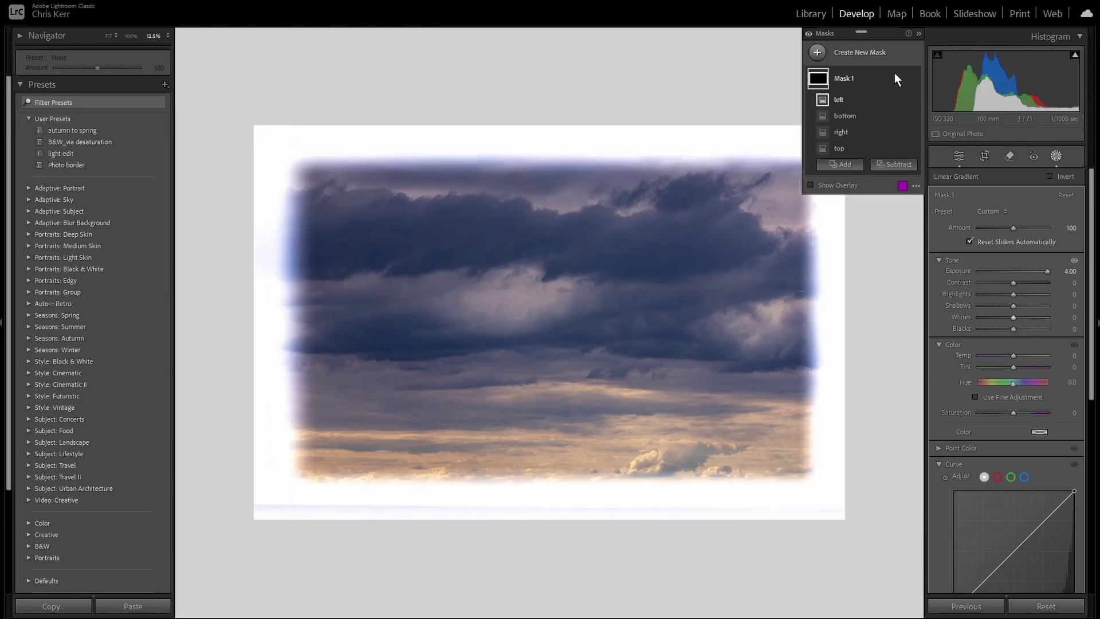
left_click(903, 78)
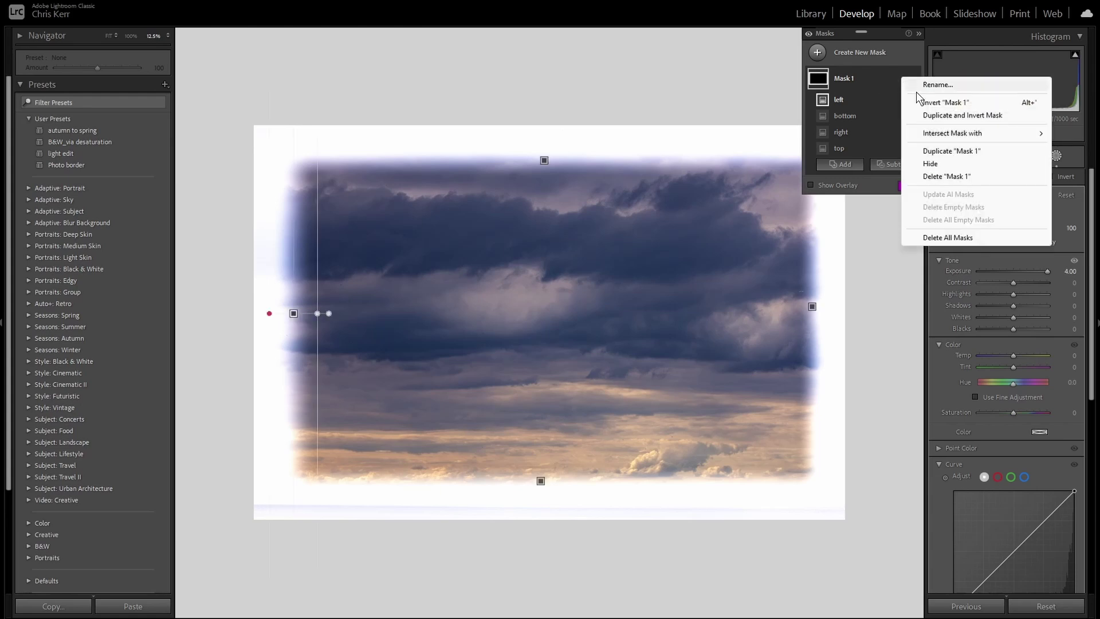
left_click(951, 150)
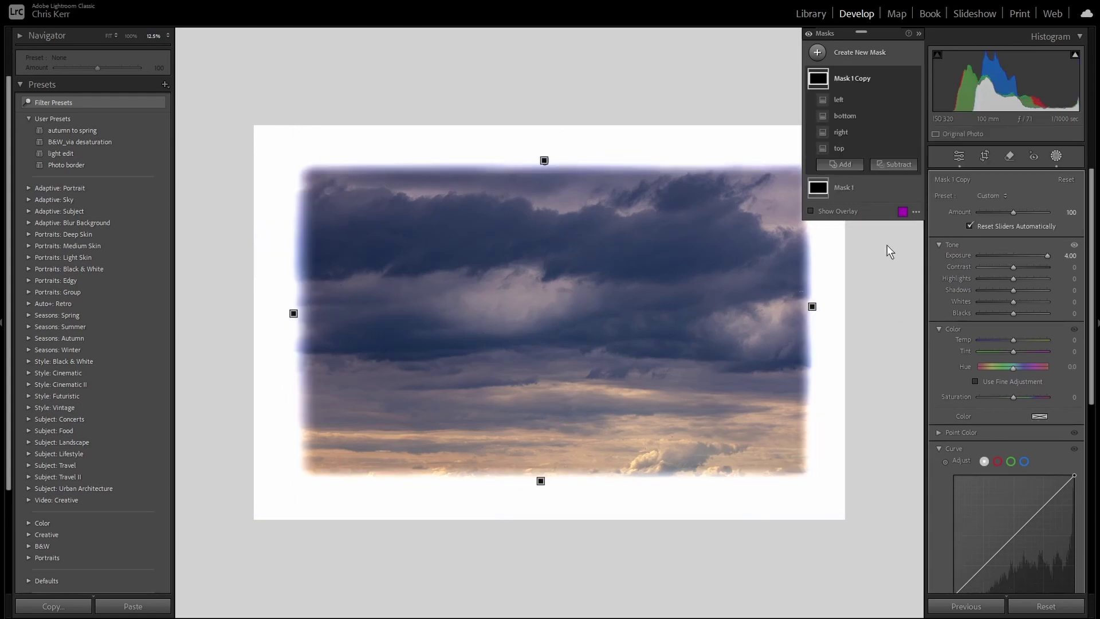
Step: Select the autumn Headington thumbnail in the Library grid and open it in Develop
key("g")
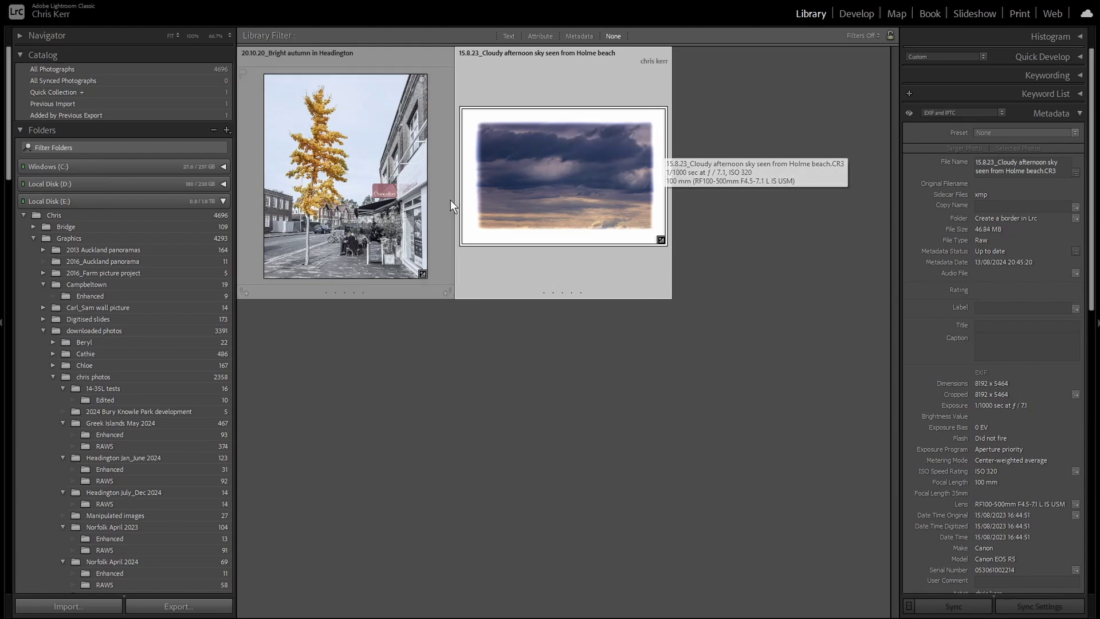
left_click(359, 170)
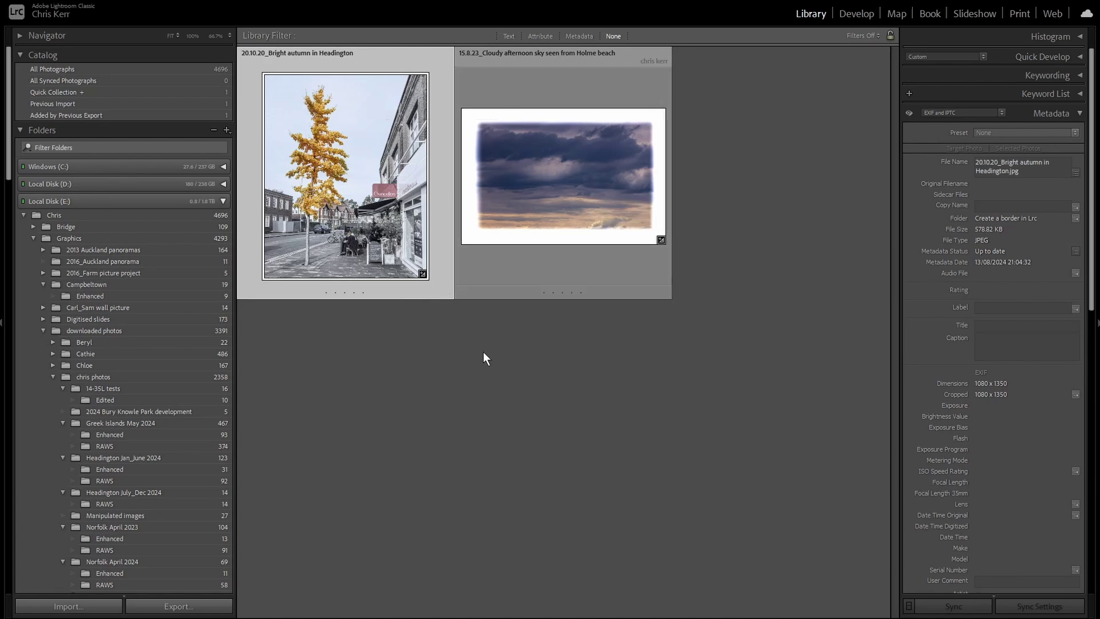
key("d")
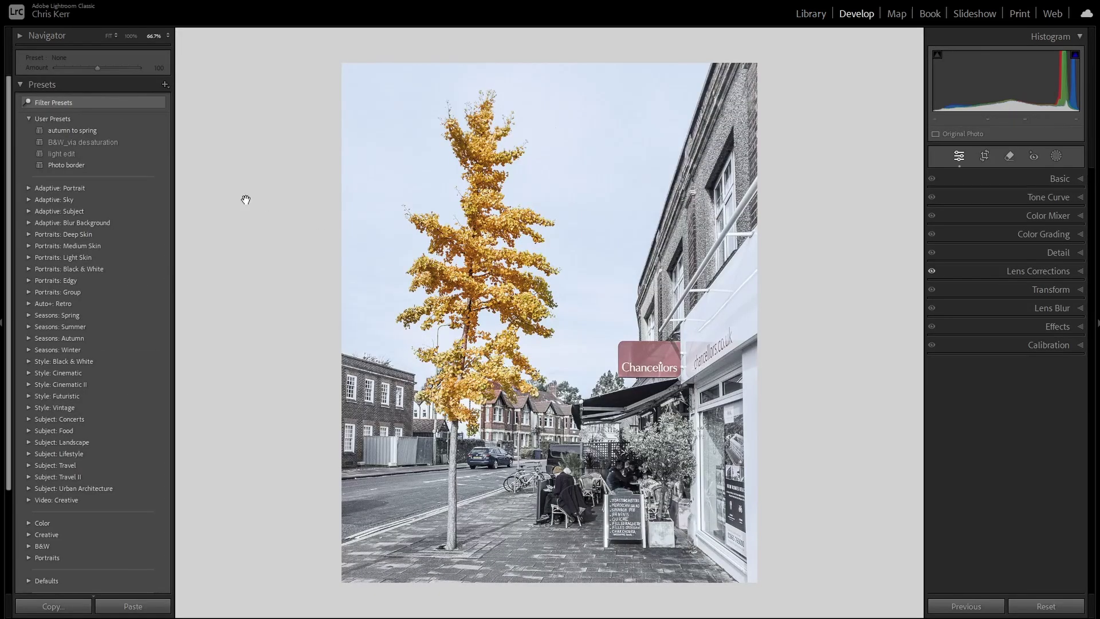
Step: Apply the User Presets 'Photo border' preset and show its mask with overlay
left_click(69, 166)
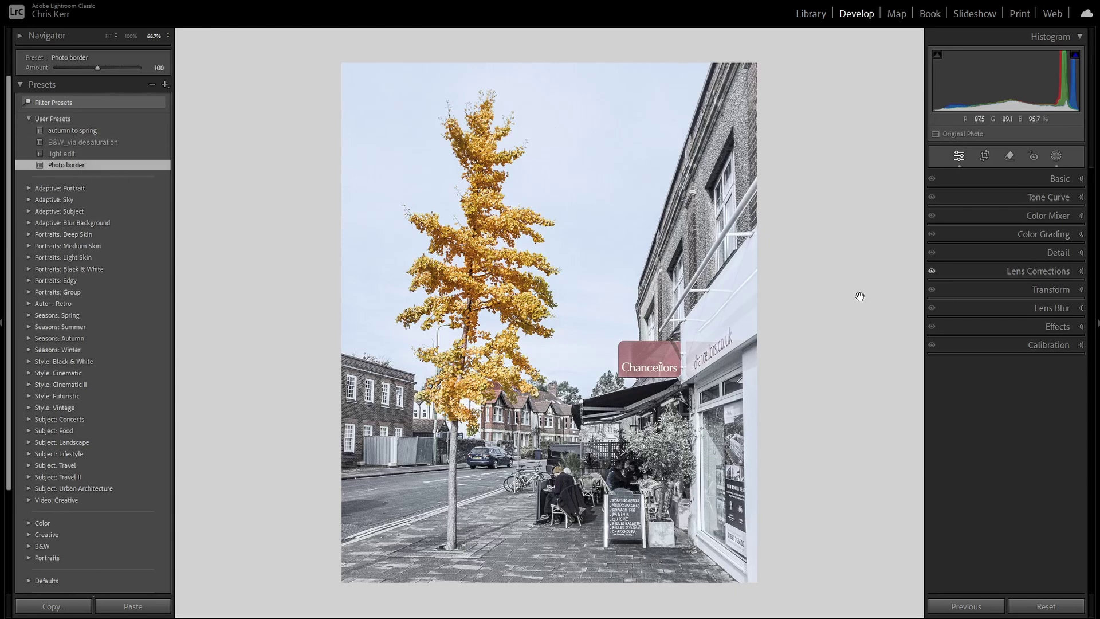
key("shift+w")
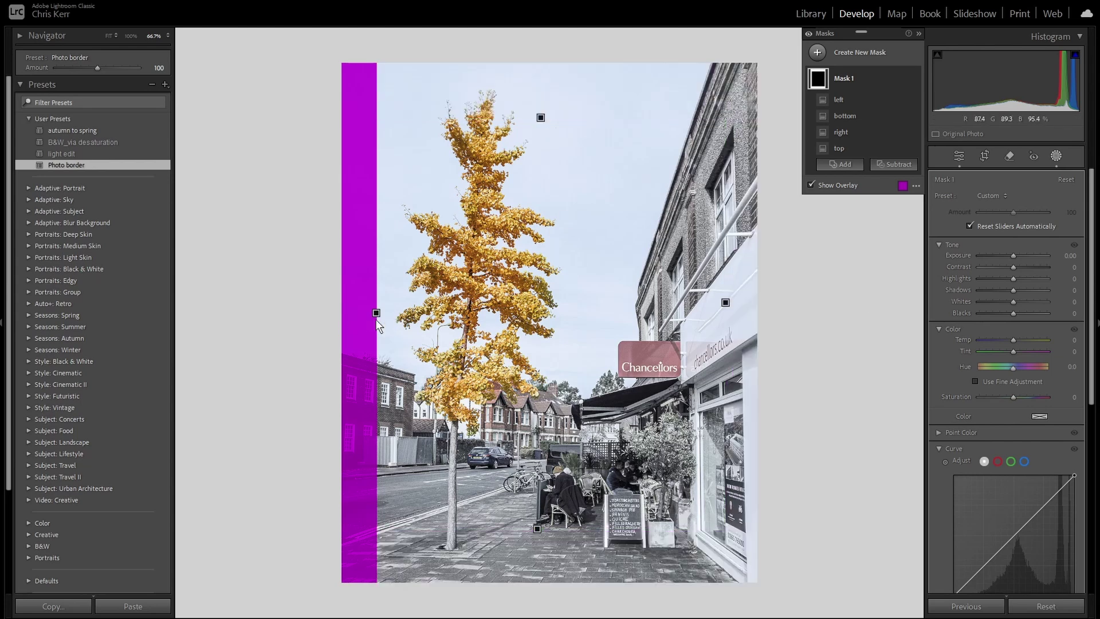
Step: Move the bottom gradient's edge down and the top gradient's edge up to thin those bands
left_click(847, 116)
left_click_drag(537, 529, 538, 546)
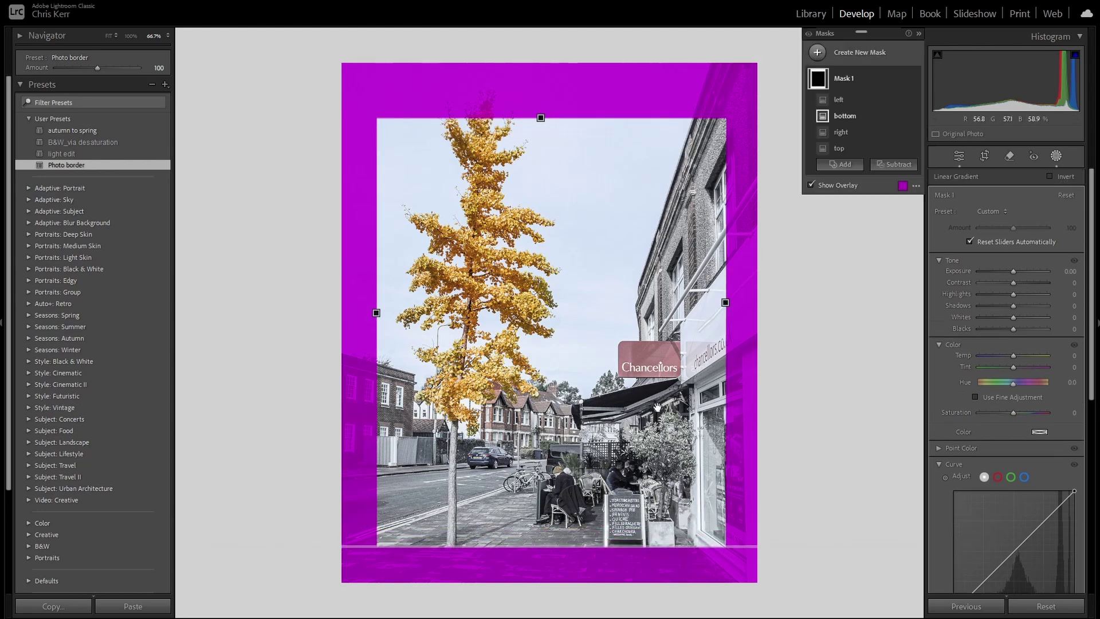
left_click(830, 147)
left_click_drag(541, 118, 543, 101)
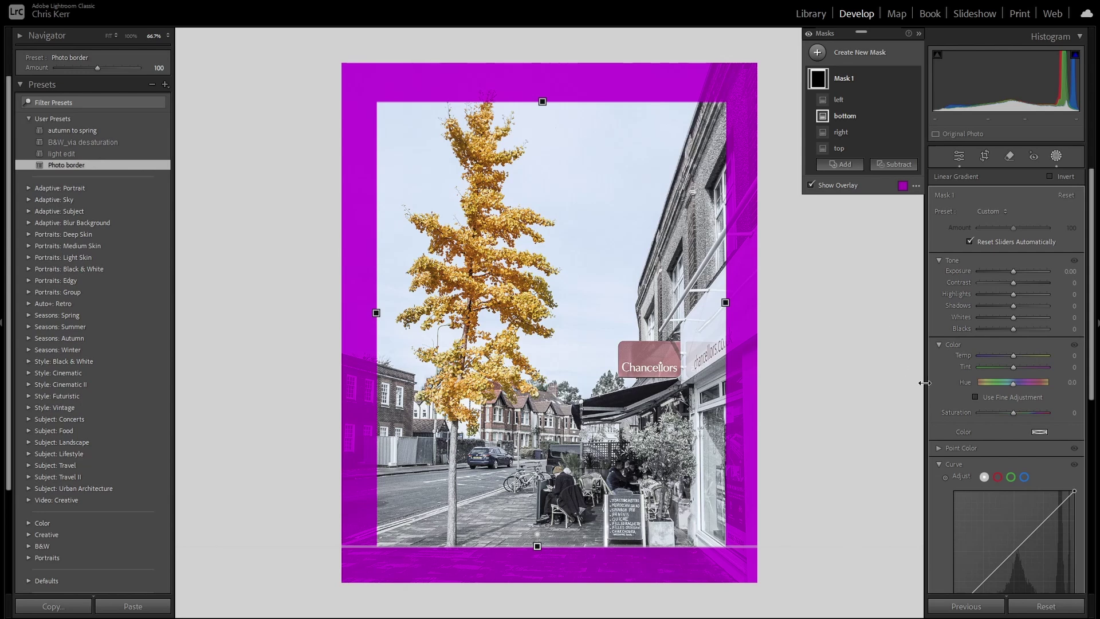
Step: Tint the border mask blue (H 213, S 94%) and lower its exposure to -1.22
left_click(1040, 432)
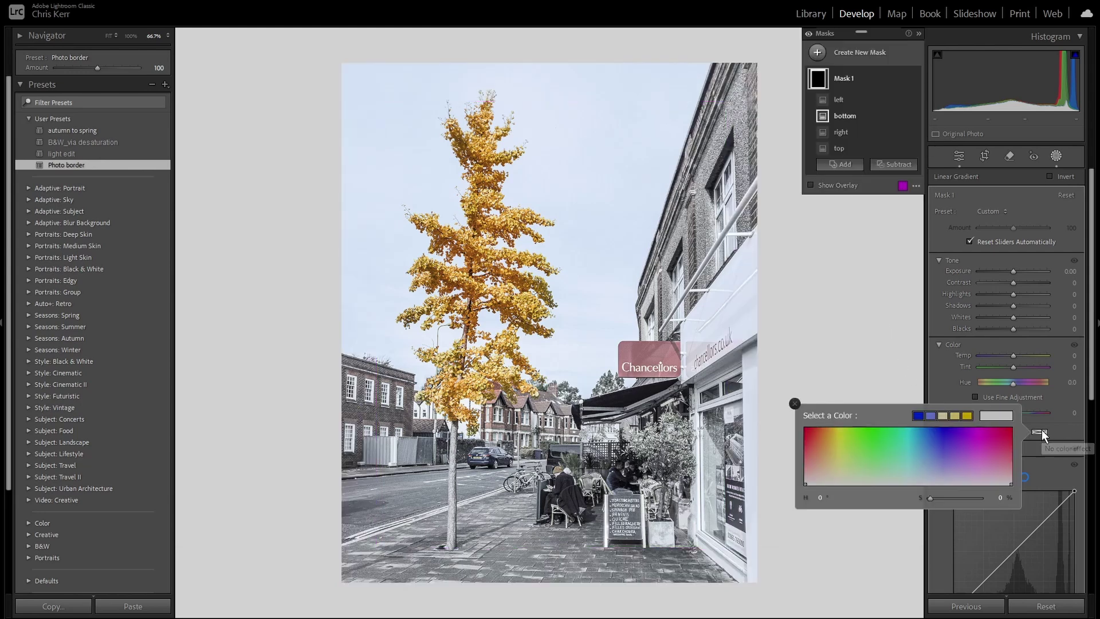
left_click(927, 431)
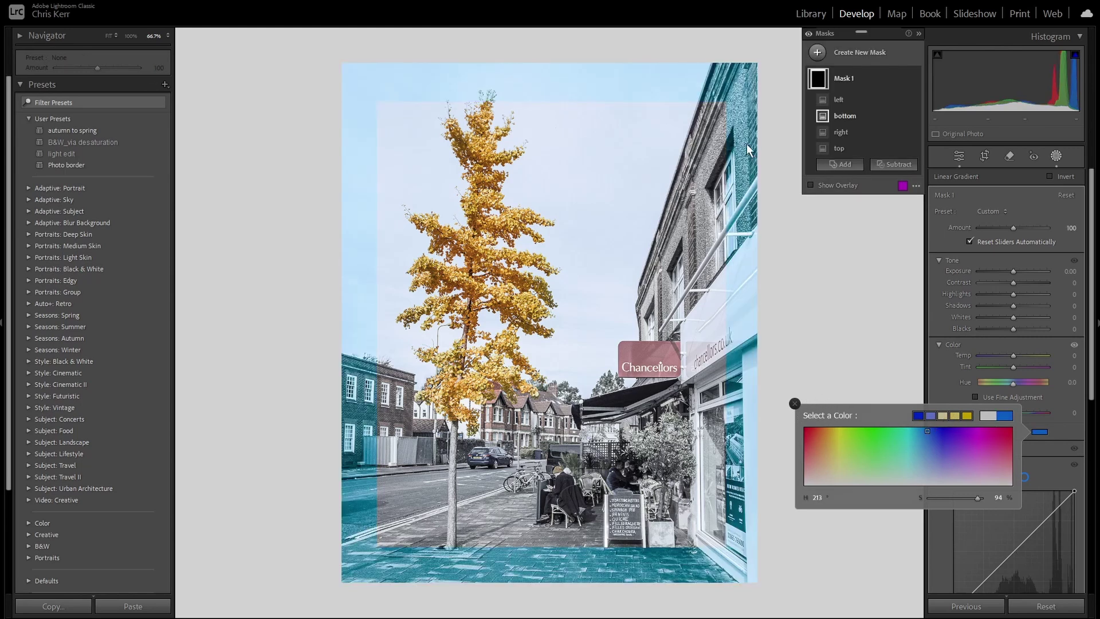
left_click(794, 404)
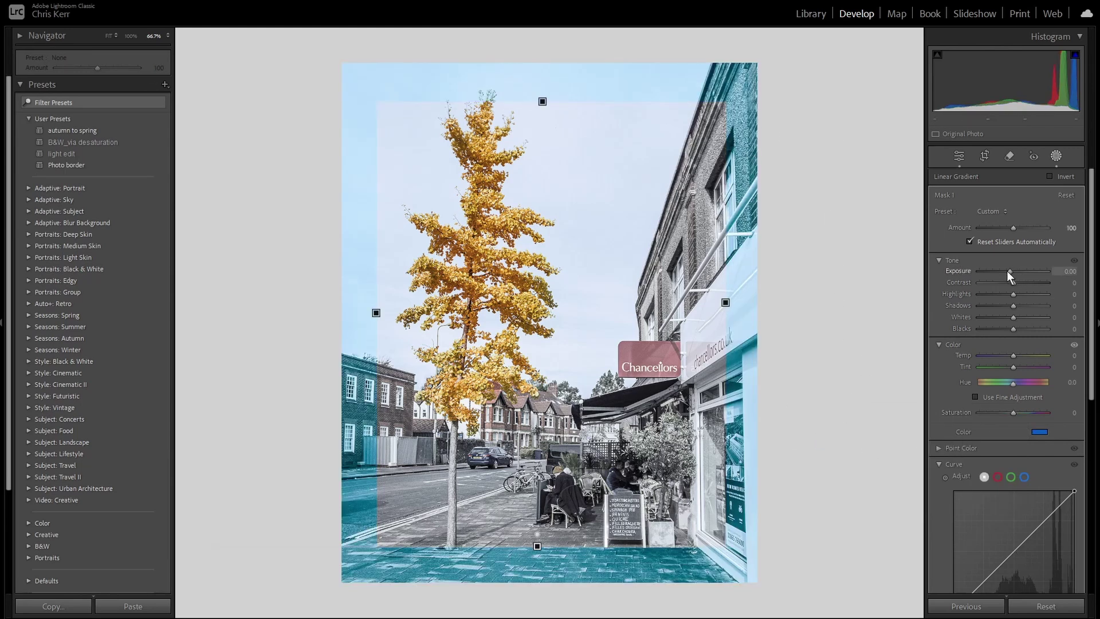
left_click_drag(1006, 270, 1002, 271)
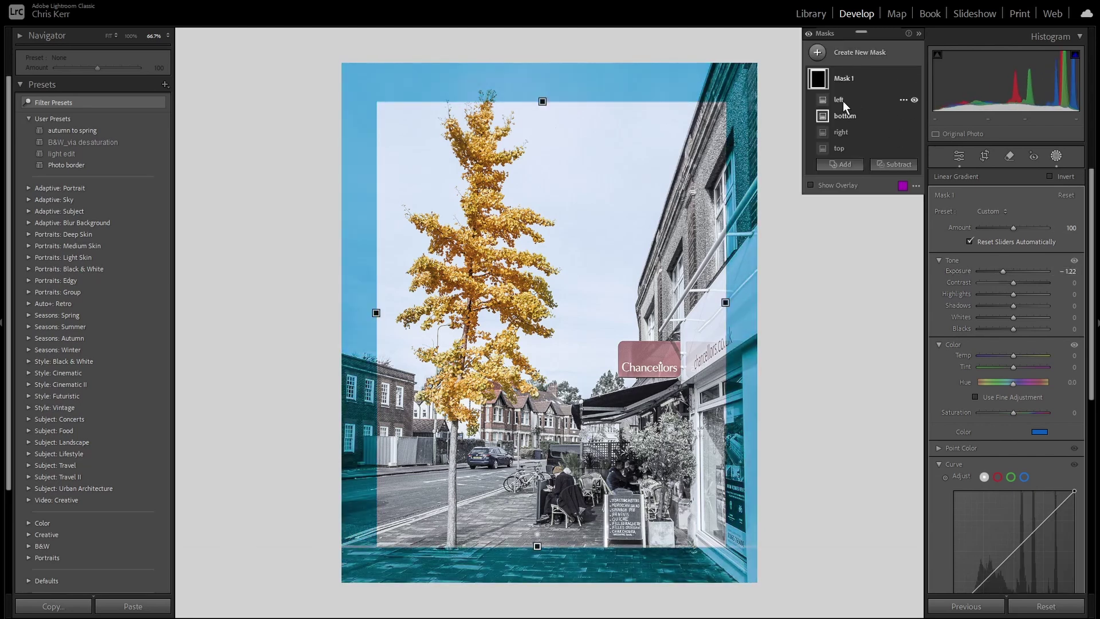
Step: Widen the feather of the left, bottom, top and right gradients so each fades into the photo
left_click(841, 101)
left_click_drag(388, 224, 401, 246)
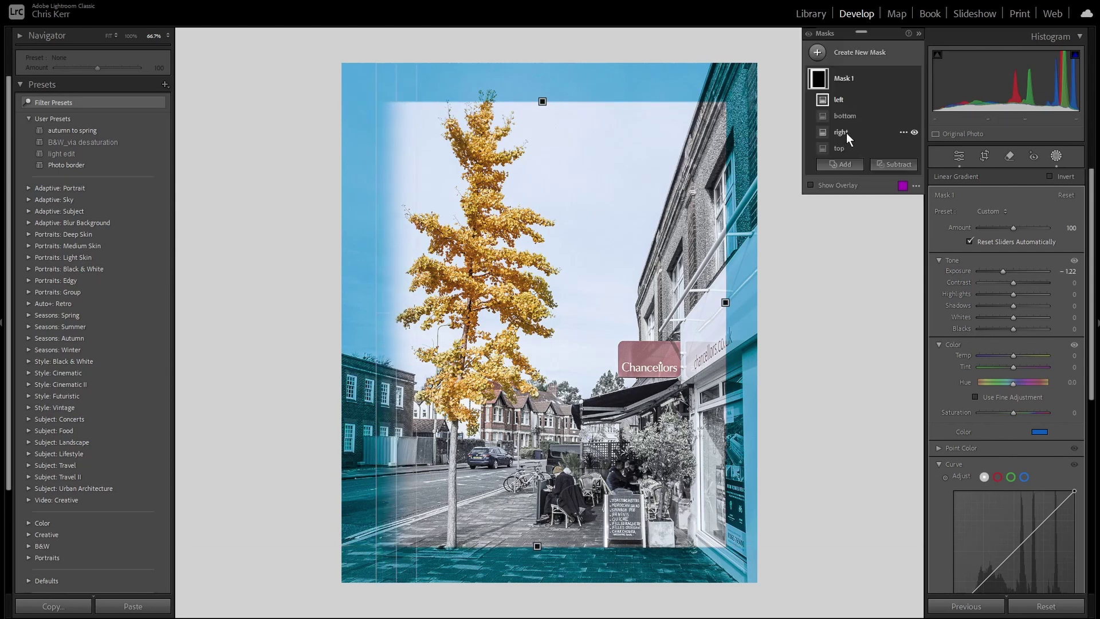
left_click(846, 115)
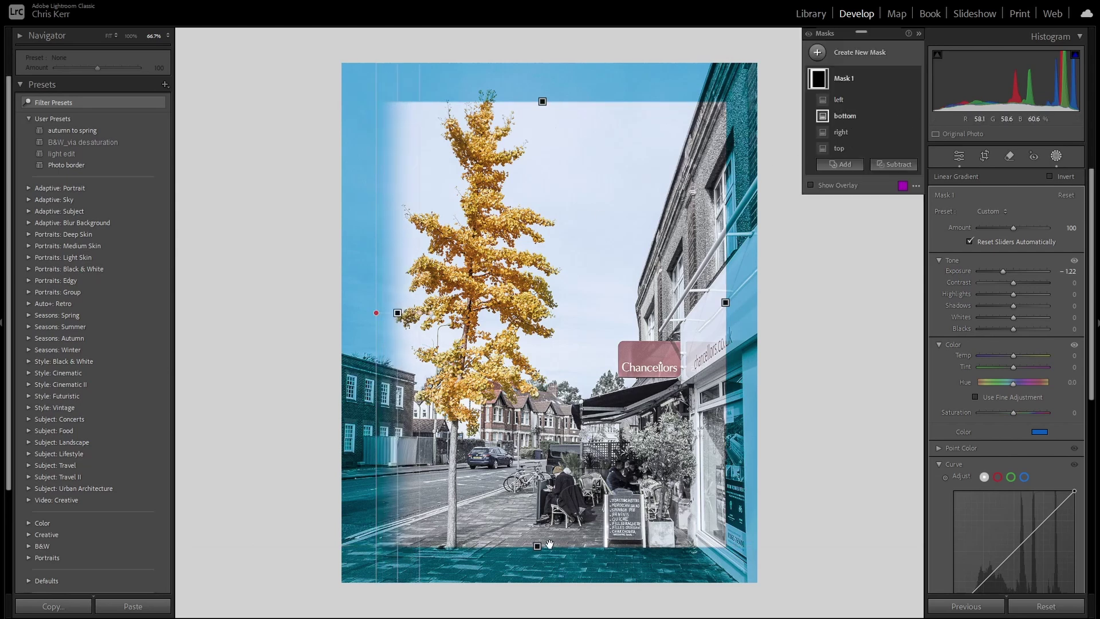
left_click_drag(550, 545, 550, 516)
left_click(838, 148)
left_click_drag(580, 103, 584, 162)
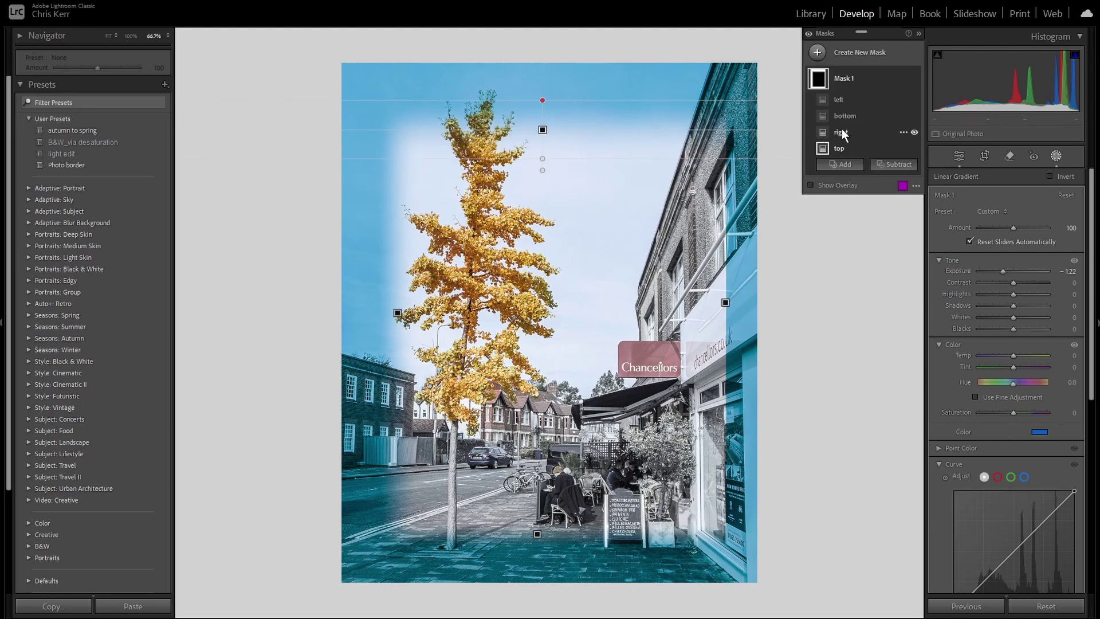
left_click(840, 133)
left_click_drag(720, 219, 685, 225)
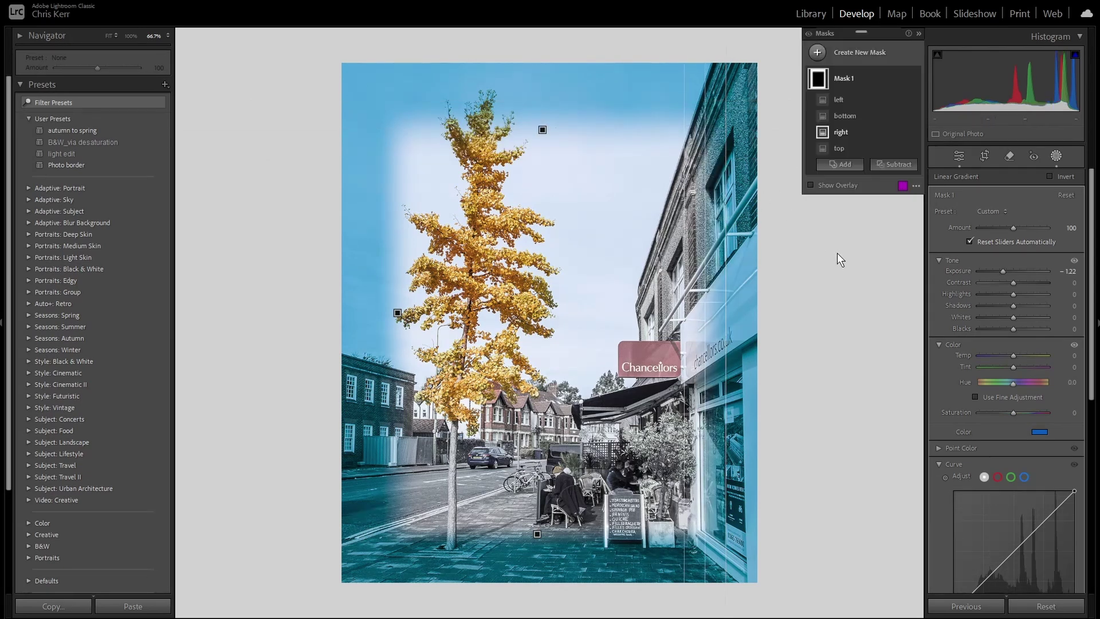